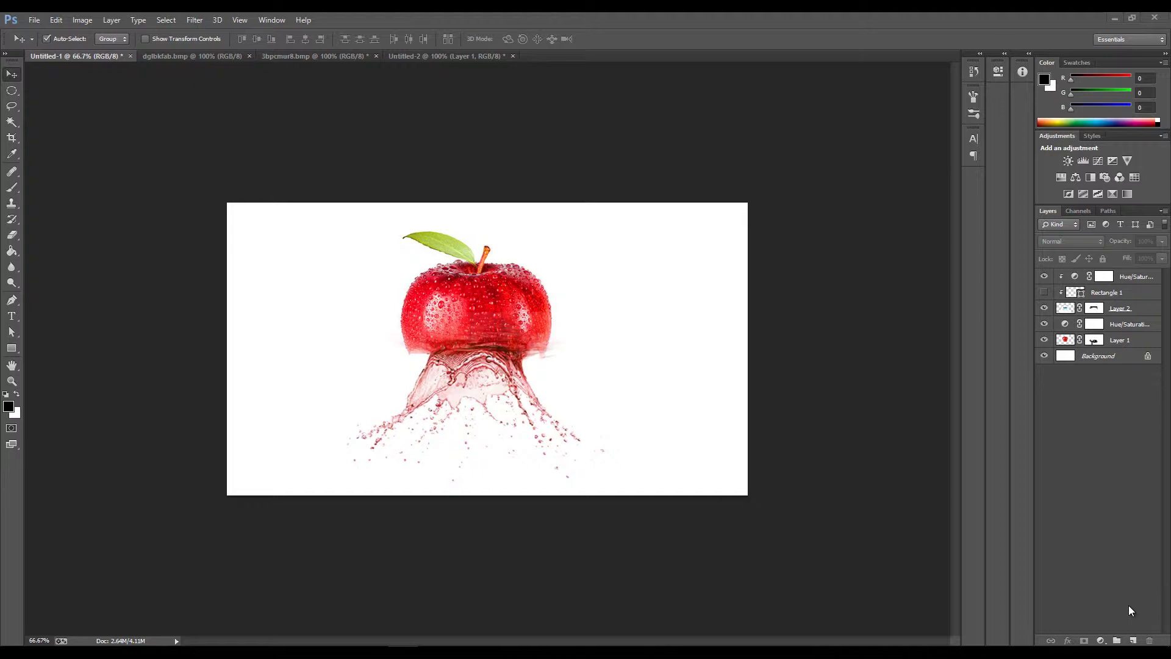
Step: Switch to the Untitled-2 document and move the apple slightly up and to the right on the canvas
{"action": "left_click", "coordinate": [426, 56]}
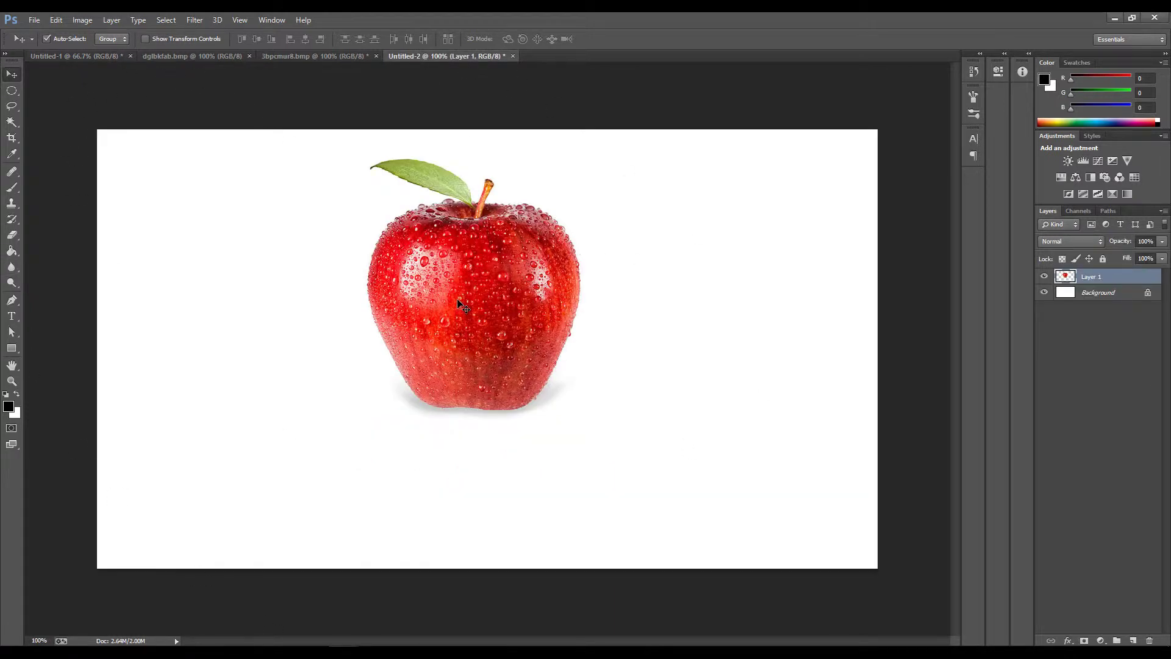
{"action": "left_click_drag", "start_coordinate": [503, 381], "coordinate": [500, 348]}
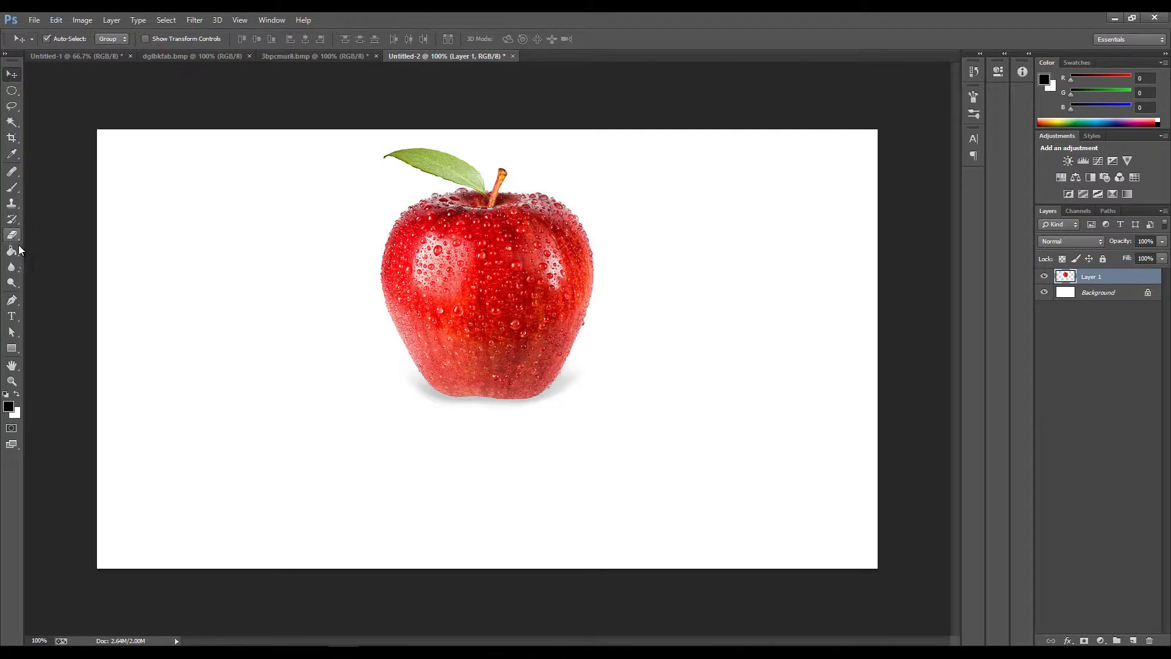
Step: Pick the Brush tool and set the foreground colour to a bright blue (RGB 14, 103, 236)
{"action": "left_click", "coordinate": [12, 187]}
{"action": "left_click", "coordinate": [9, 407]}
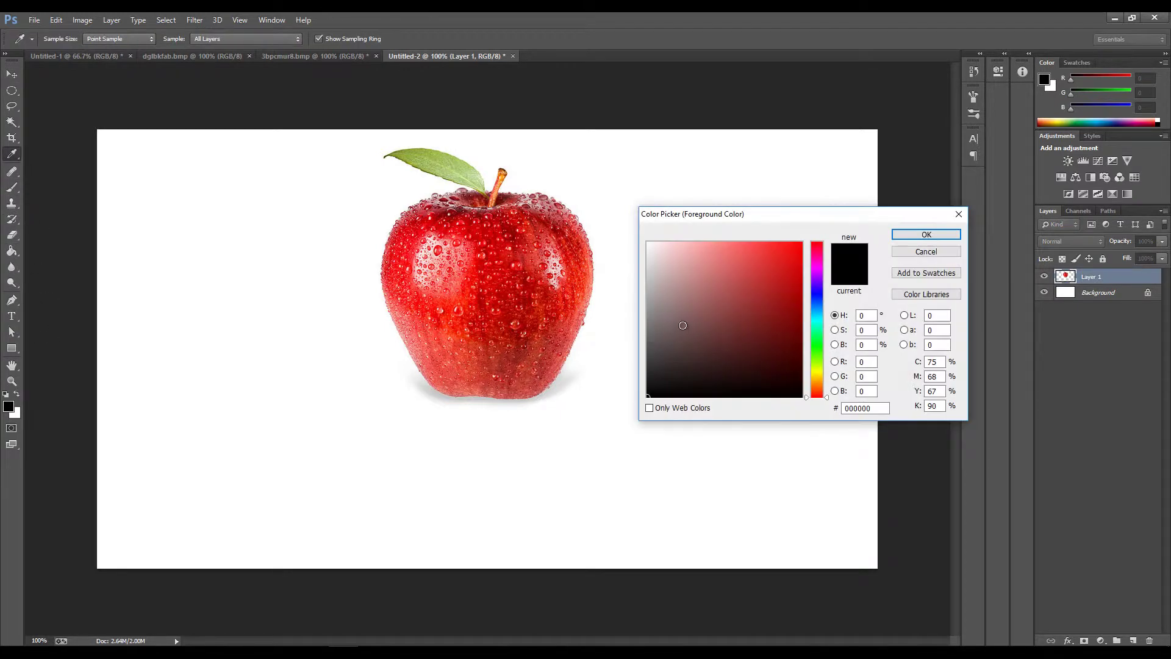
{"action": "left_click", "coordinate": [785, 266]}
{"action": "left_click", "coordinate": [817, 304]}
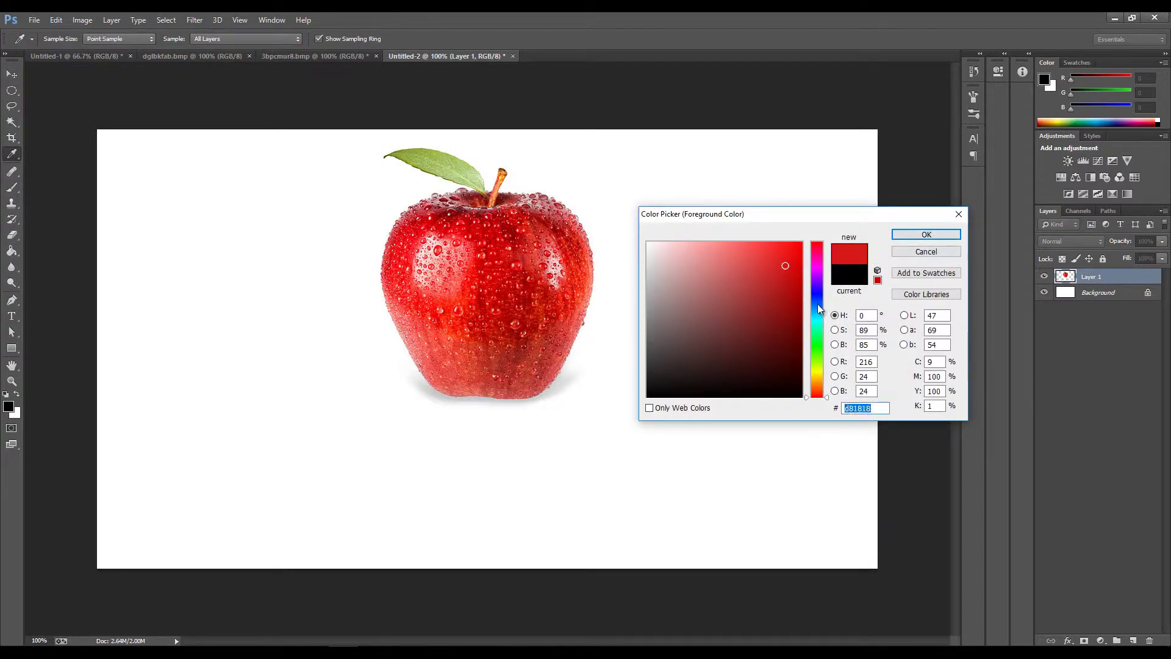
{"action": "left_click", "coordinate": [793, 254]}
{"action": "left_click", "coordinate": [910, 239]}
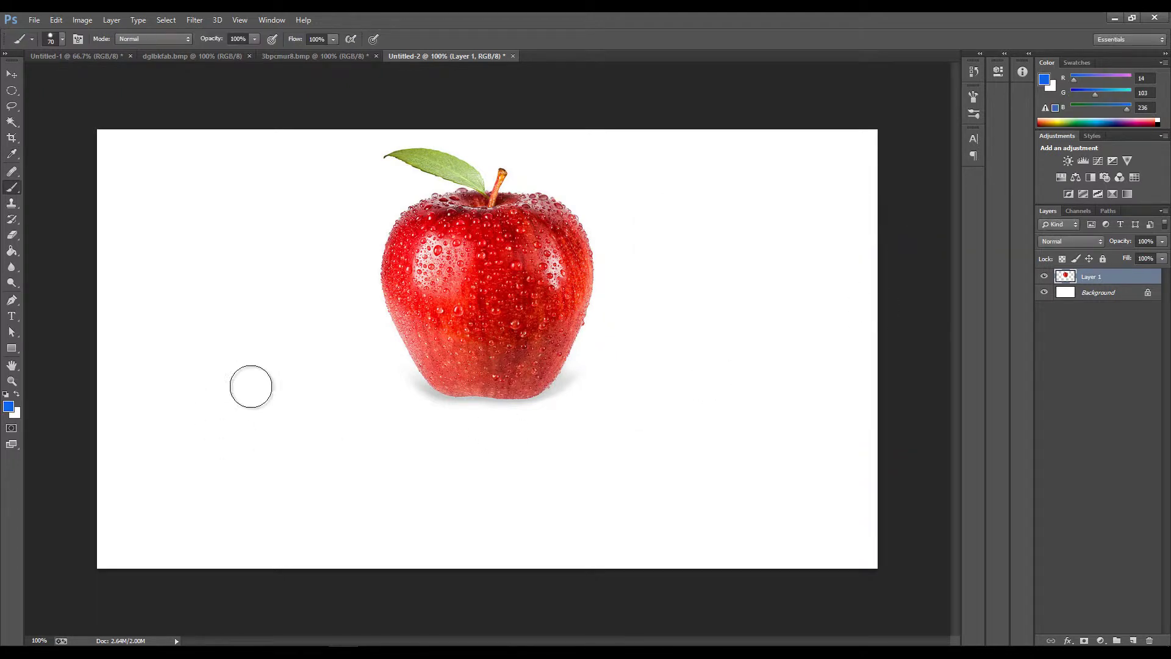
Step: Outline the apple's lower part with a wavy-topped stroke using a 25 px blue brush, and undo it
{"action": "key", "text": "bracketleft"}
{"action": "key", "text": "bracketleft"}
{"action": "key", "text": "bracketleft"}
{"action": "key", "text": "bracketleft"}
{"action": "key", "text": "bracketleft"}
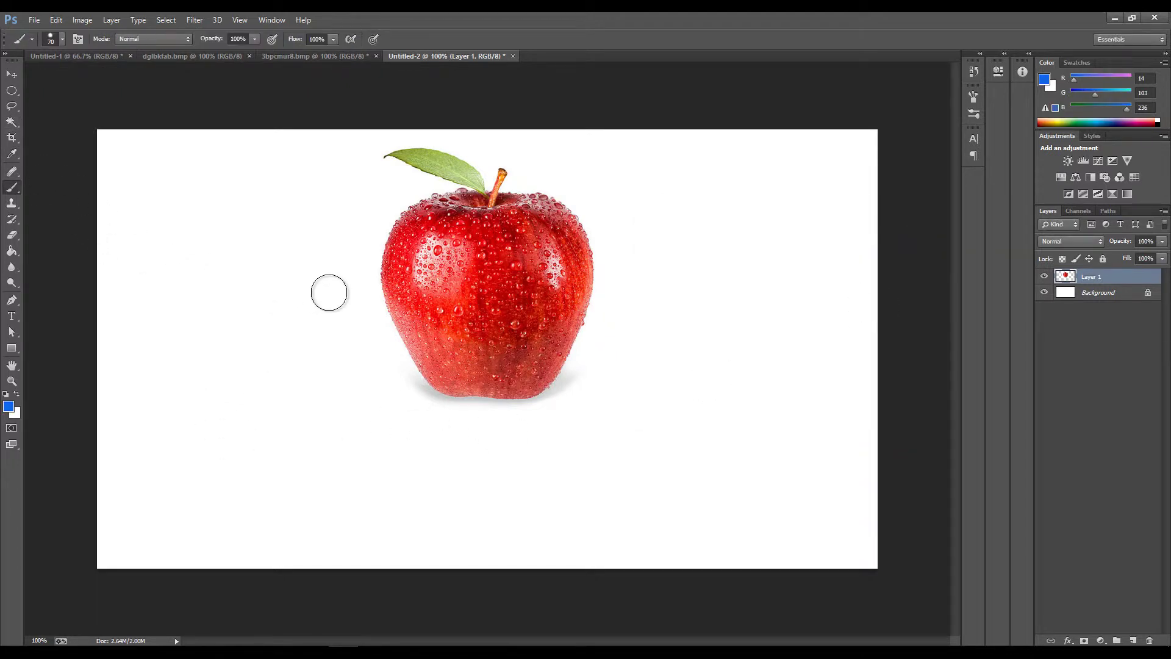
{"action": "key", "text": "bracketleft"}
{"action": "mouse_move", "coordinate": [378, 366]}
{"action": "left_mouse_down"}
{"action": "mouse_move", "coordinate": [405, 338]}
{"action": "mouse_move", "coordinate": [458, 329]}
{"action": "mouse_move", "coordinate": [610, 362]}
{"action": "mouse_move", "coordinate": [576, 425]}
{"action": "mouse_move", "coordinate": [461, 460]}
{"action": "mouse_move", "coordinate": [368, 394]}
{"action": "mouse_move", "coordinate": [375, 368]}
{"action": "left_mouse_up"}
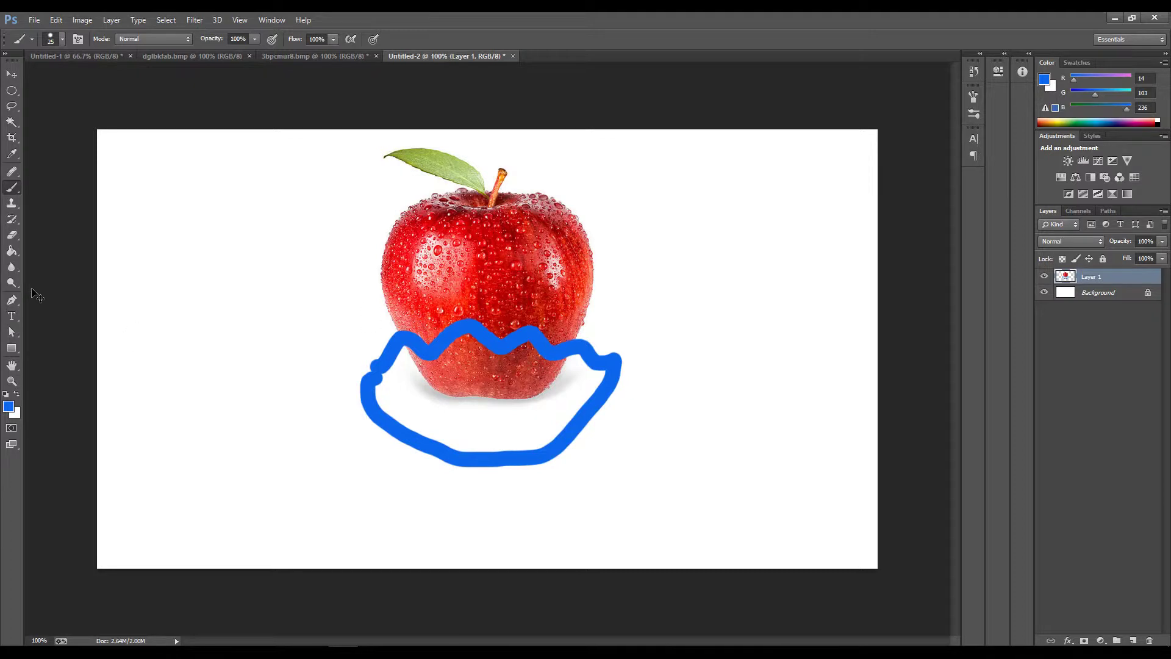
{"action": "key", "text": "ctrl+z"}
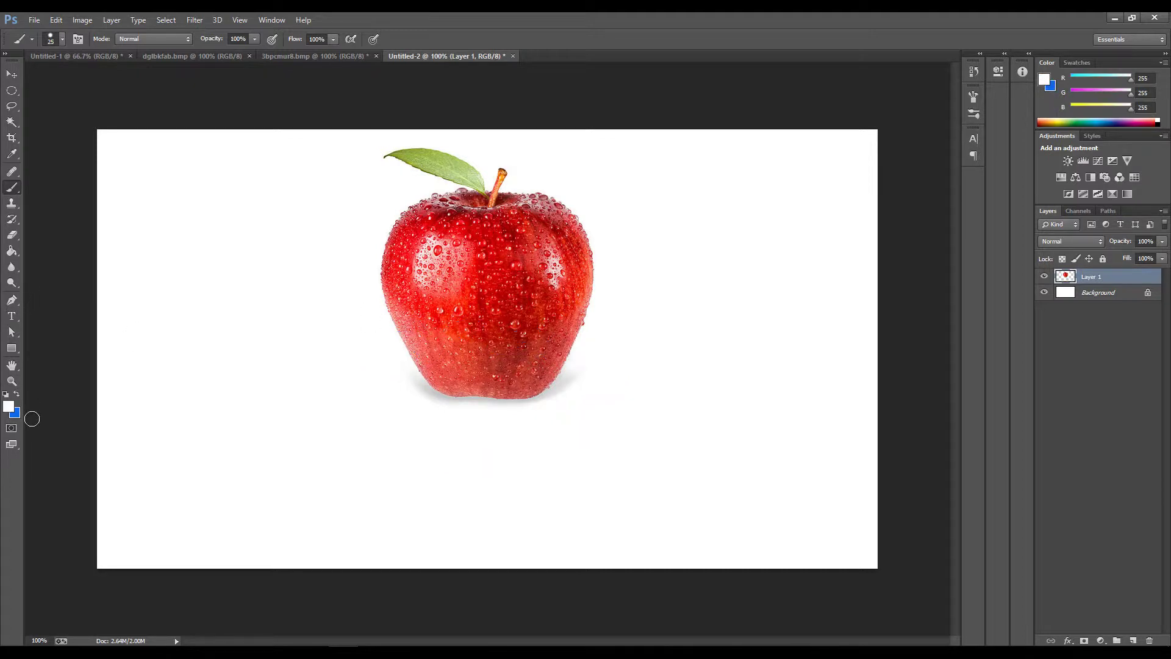
Step: Restore the default foreground and background colours and add a layer mask to Layer 1
{"action": "left_click", "coordinate": [6, 394]}
{"action": "key", "text": "x"}
{"action": "left_click", "coordinate": [1084, 640]}
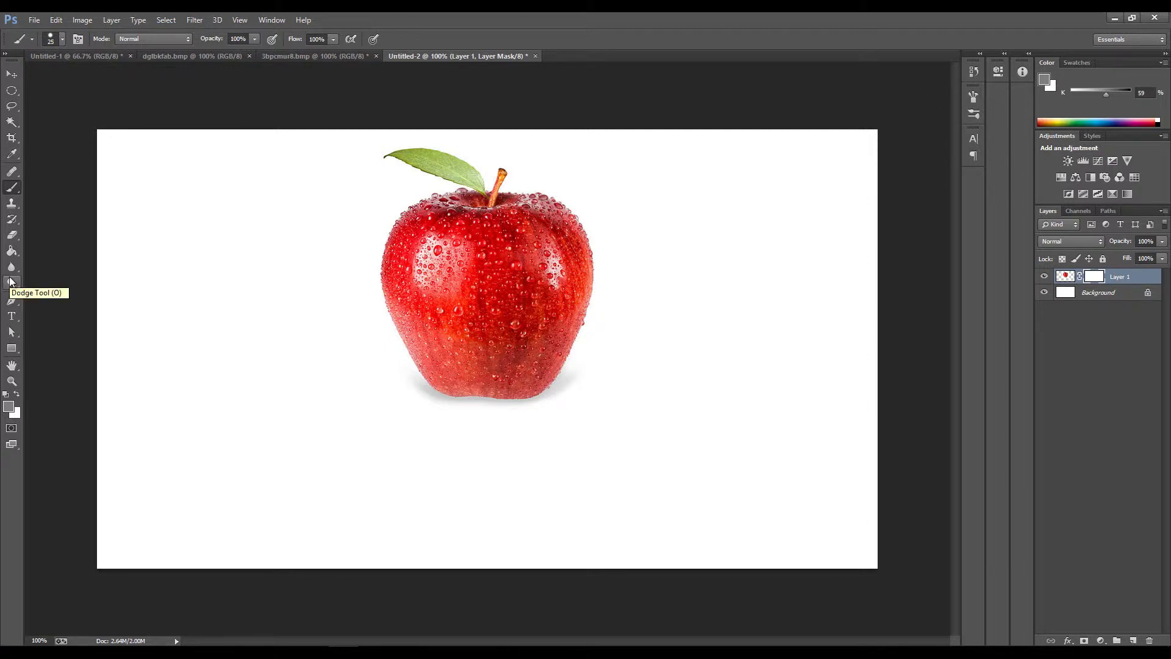
Step: Set up the Eraser tool with a hard round brush at 30% opacity
{"action": "key", "text": "e"}
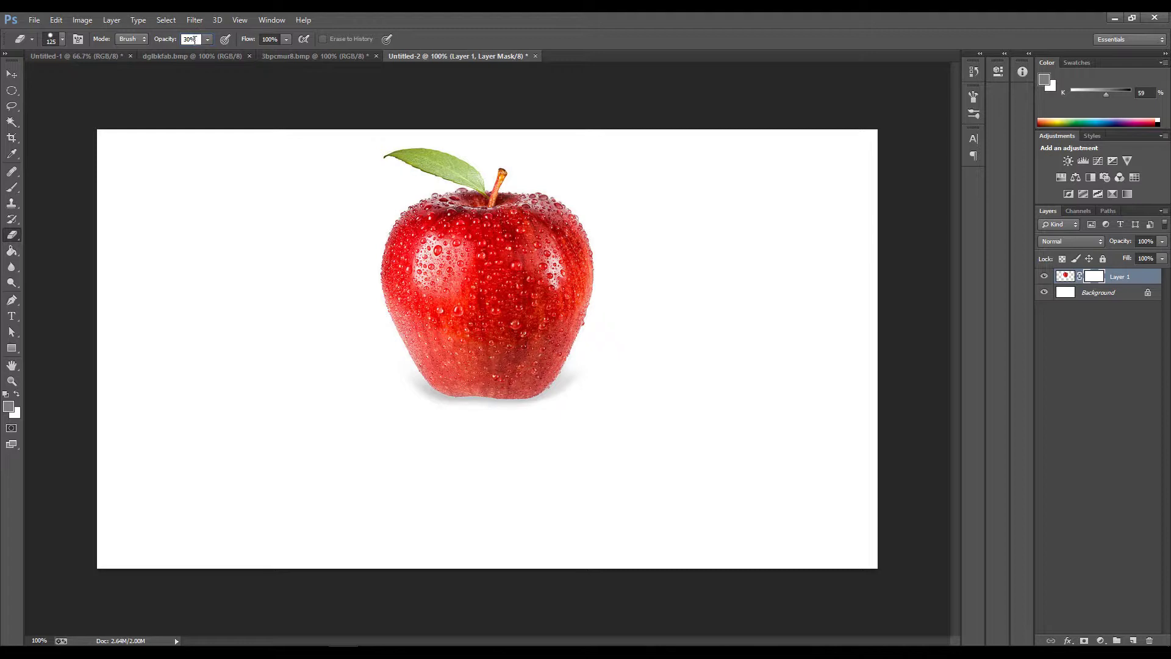
{"action": "left_click", "coordinate": [62, 39]}
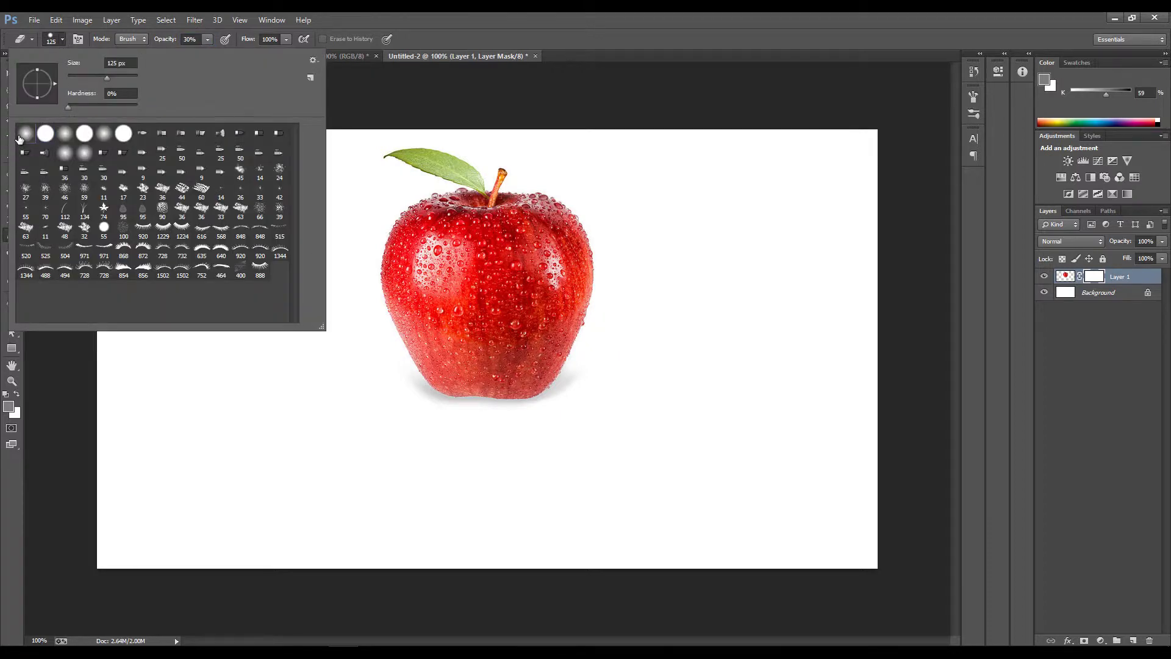
{"action": "left_click", "coordinate": [59, 378]}
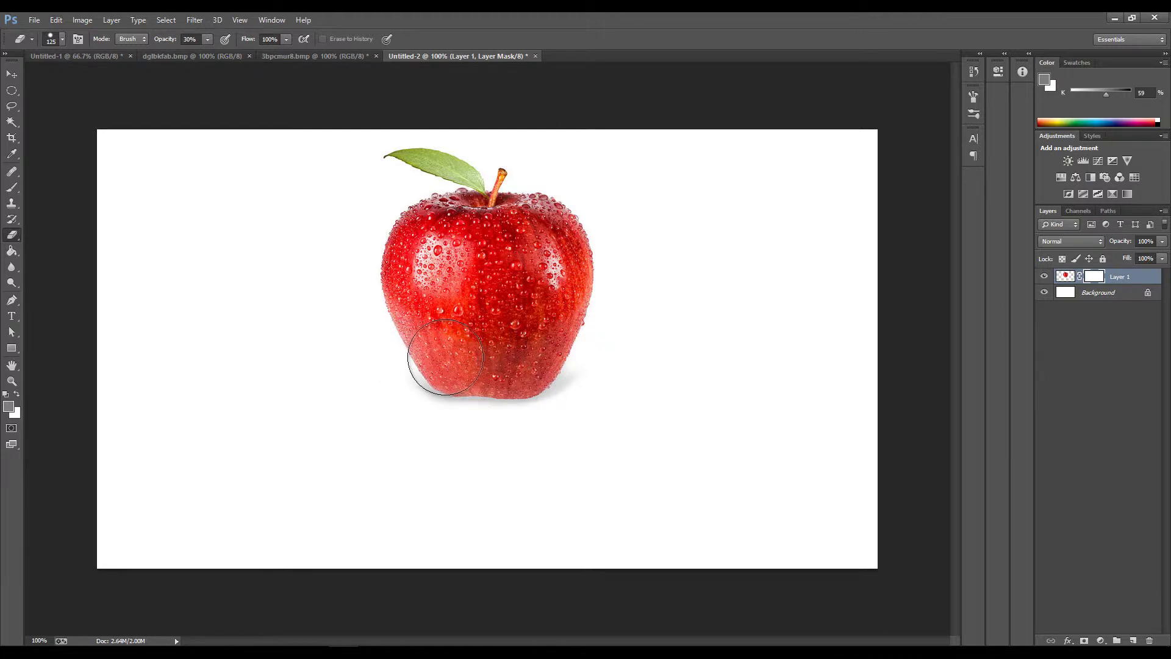
Step: Set the eraser size to 100 px with white as foreground and black as background colour
{"action": "key", "text": "bracketright"}
{"action": "mouse_move", "coordinate": [455, 366]}
{"action": "left_mouse_down"}
{"action": "mouse_move", "coordinate": [427, 379]}
{"action": "mouse_move", "coordinate": [419, 366]}
{"action": "left_mouse_up"}
{"action": "key", "text": "bracketleft"}
{"action": "key", "text": "bracketleft"}
{"action": "key", "text": "d"}
{"action": "key", "text": "x"}
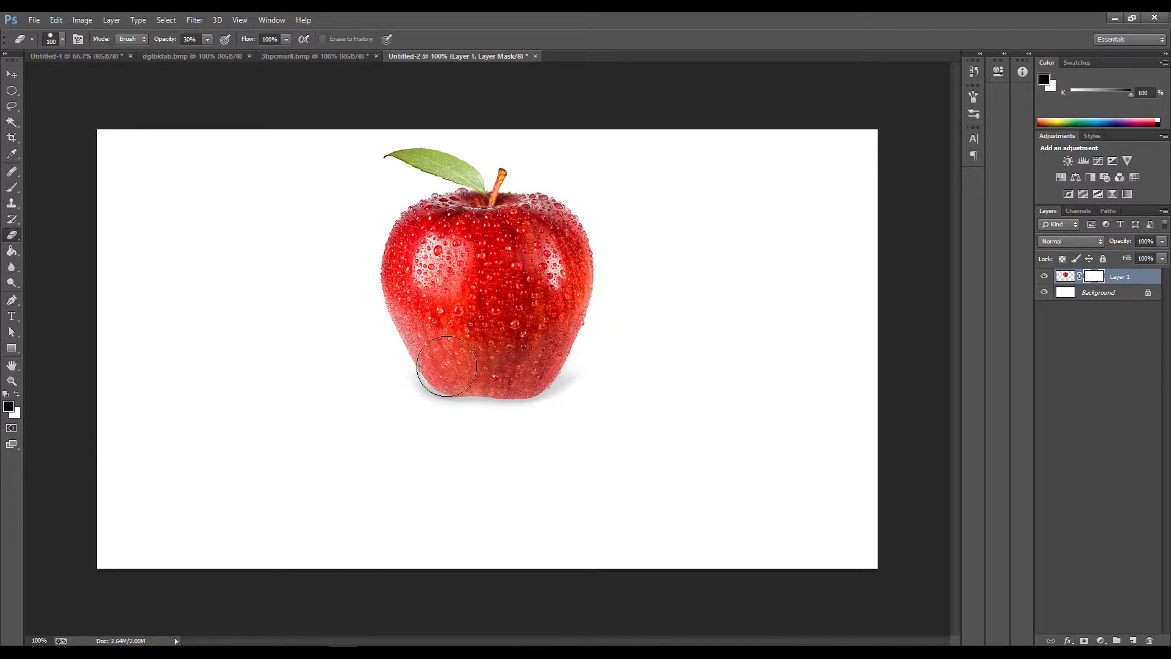
{"action": "key", "text": "x"}
Step: Fade the apple's lower part on the layer mask with overlapping 100 px eraser strokes
{"action": "left_click", "coordinate": [443, 366]}
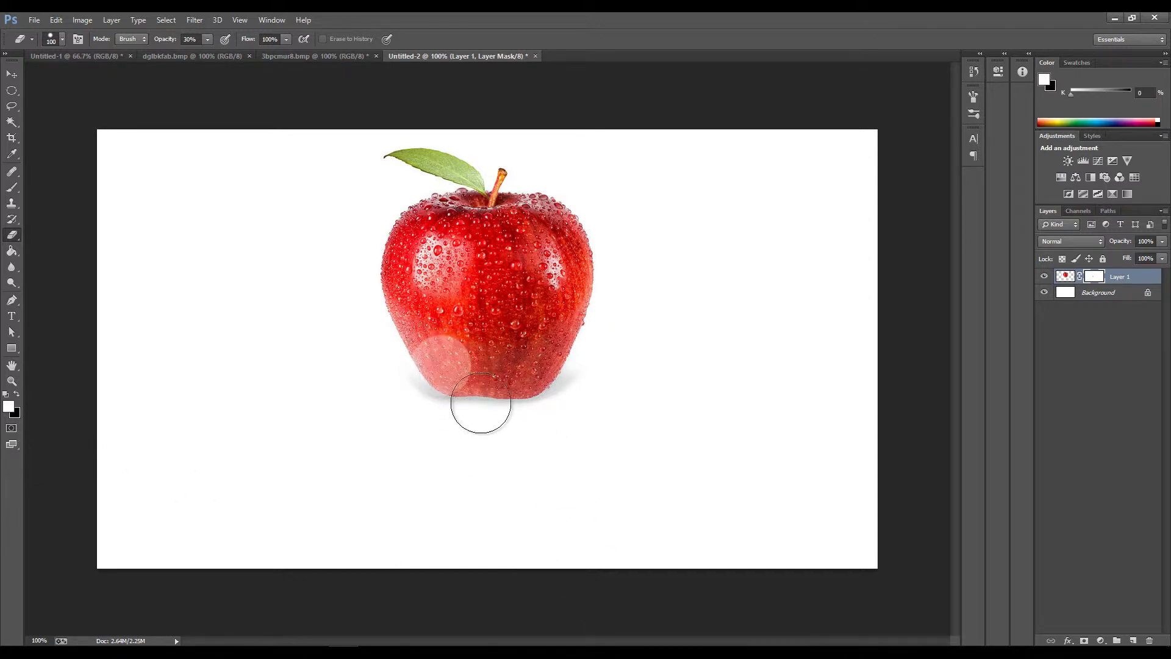
{"action": "left_click", "coordinate": [446, 378]}
{"action": "mouse_move", "coordinate": [445, 378]}
{"action": "left_mouse_down"}
{"action": "mouse_move", "coordinate": [549, 379]}
{"action": "mouse_move", "coordinate": [431, 374]}
{"action": "mouse_move", "coordinate": [403, 354]}
{"action": "mouse_move", "coordinate": [481, 405]}
{"action": "mouse_move", "coordinate": [558, 404]}
{"action": "mouse_move", "coordinate": [323, 387]}
{"action": "left_mouse_up"}
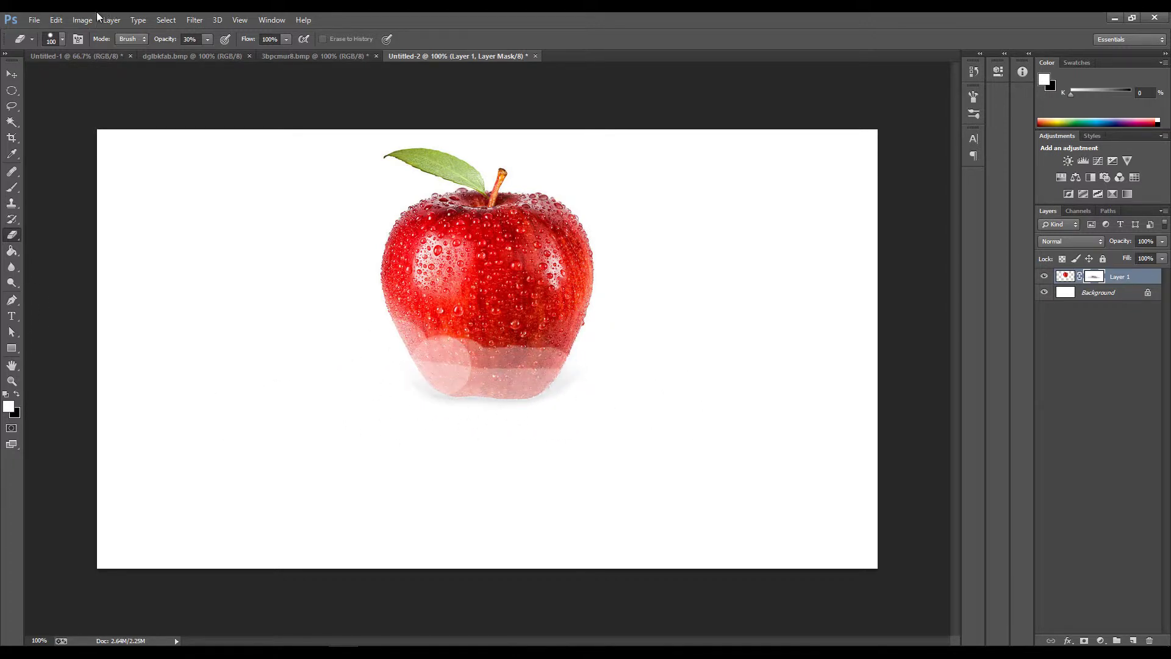
{"action": "left_click", "coordinate": [63, 41]}
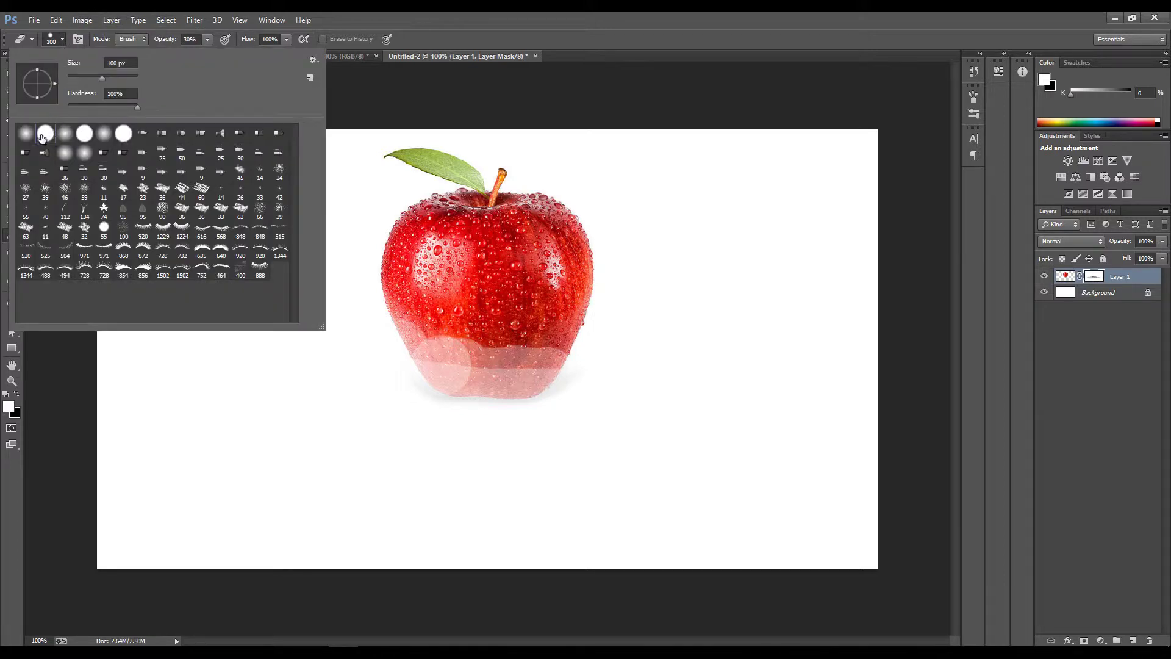
{"action": "left_click", "coordinate": [445, 397]}
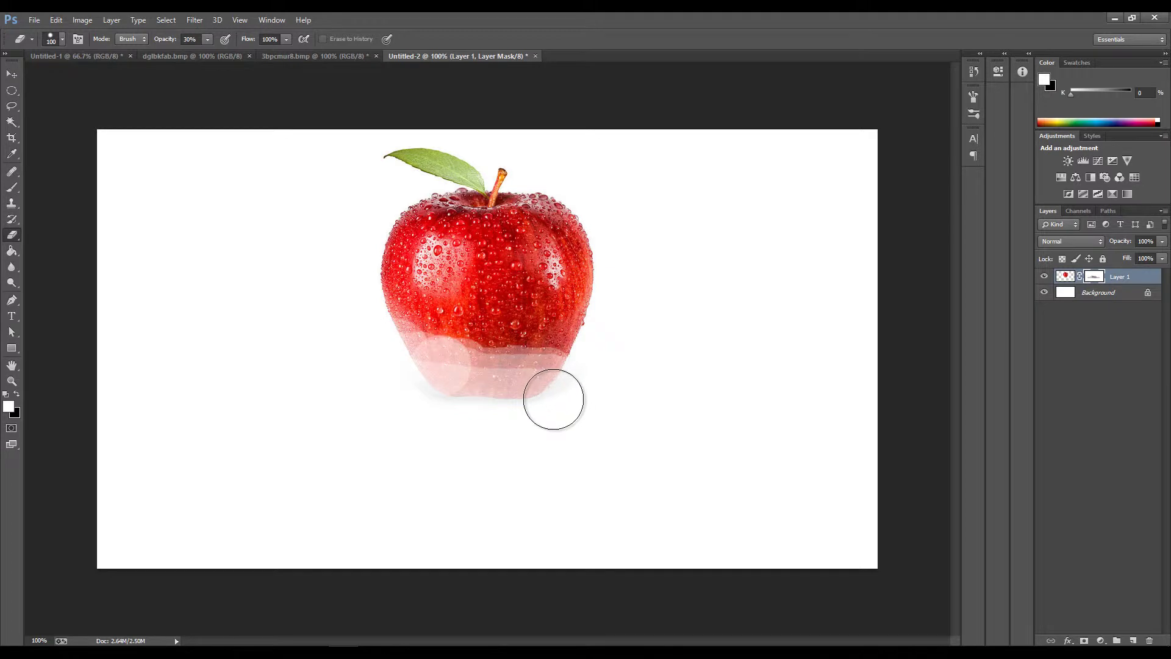
Step: Reduce the eraser to 45 px and fade the apple's base further on the mask
{"action": "key", "text": "bracketright"}
{"action": "key", "text": "bracketleft"}
{"action": "key", "text": "bracketleft"}
{"action": "key", "text": "bracketleft"}
{"action": "key", "text": "bracketleft"}
{"action": "key", "text": "bracketleft"}
{"action": "key", "text": "bracketleft"}
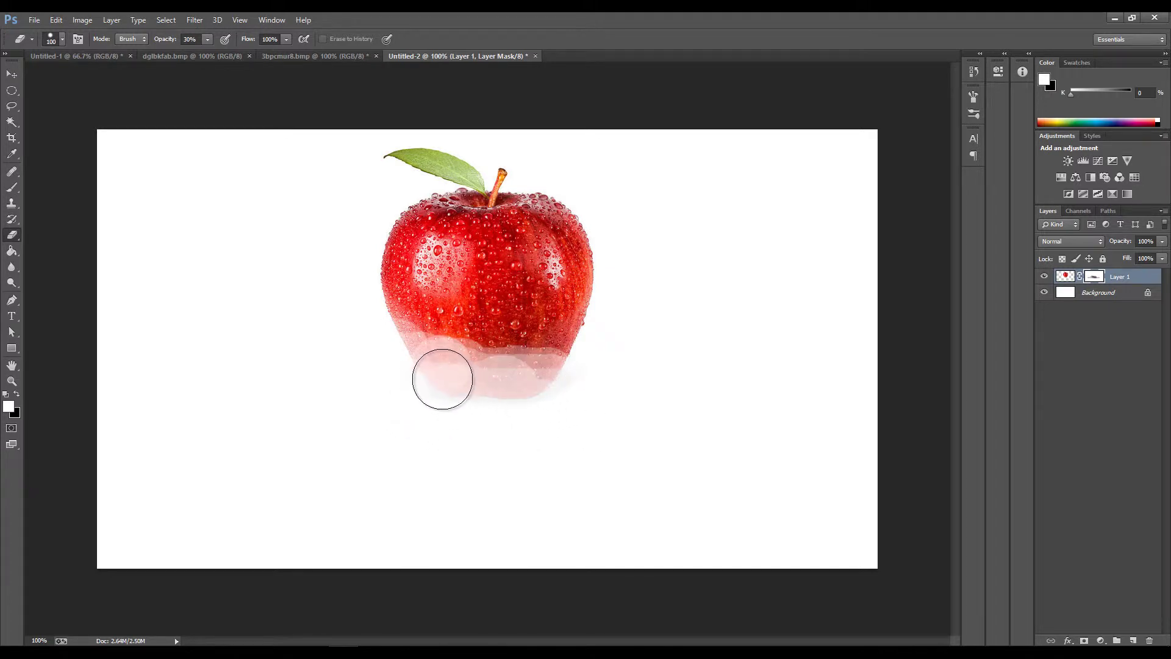
{"action": "mouse_move", "coordinate": [492, 387]}
{"action": "left_mouse_down"}
{"action": "mouse_move", "coordinate": [537, 412]}
{"action": "mouse_move", "coordinate": [390, 361]}
{"action": "mouse_move", "coordinate": [423, 363]}
{"action": "mouse_move", "coordinate": [401, 348]}
{"action": "mouse_move", "coordinate": [446, 371]}
{"action": "mouse_move", "coordinate": [558, 374]}
{"action": "mouse_move", "coordinate": [462, 384]}
{"action": "mouse_move", "coordinate": [499, 392]}
{"action": "mouse_move", "coordinate": [458, 387]}
{"action": "mouse_move", "coordinate": [546, 397]}
{"action": "left_mouse_up"}
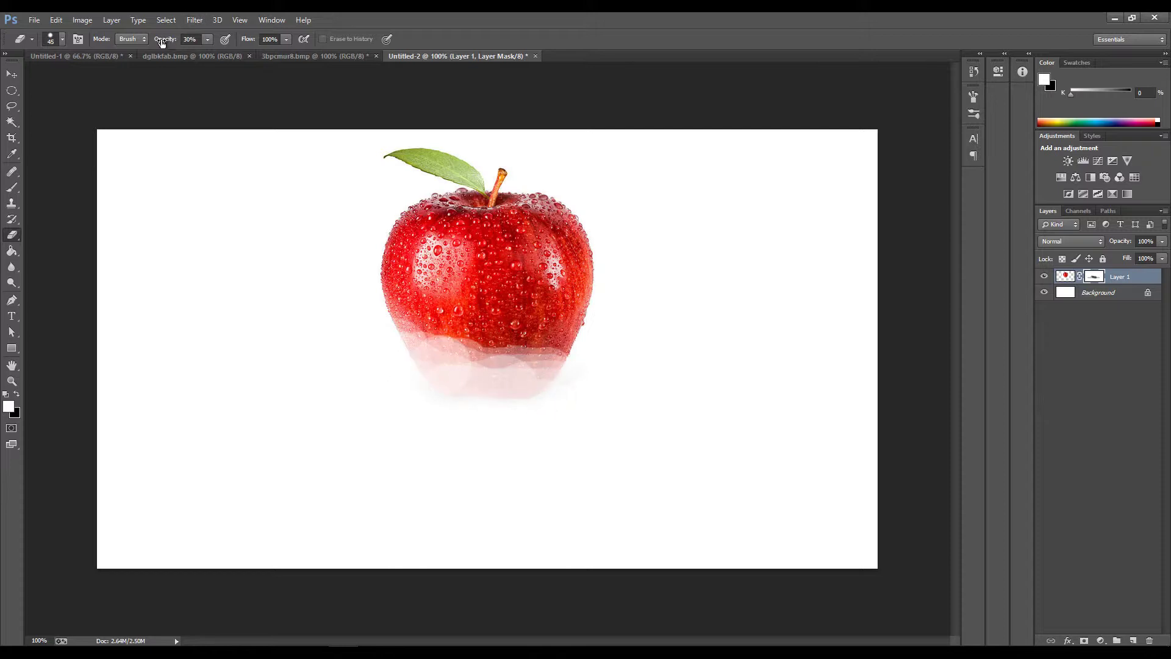
Step: Erase the rest of the apple's base on the mask at 56% and 43% opacity, shaping an uneven cut edge
{"action": "left_click_drag", "start_coordinate": [162, 43], "coordinate": [178, 41]}
{"action": "mouse_move", "coordinate": [413, 348]}
{"action": "left_mouse_down"}
{"action": "mouse_move", "coordinate": [518, 374]}
{"action": "mouse_move", "coordinate": [428, 390]}
{"action": "mouse_move", "coordinate": [510, 390]}
{"action": "left_mouse_up"}
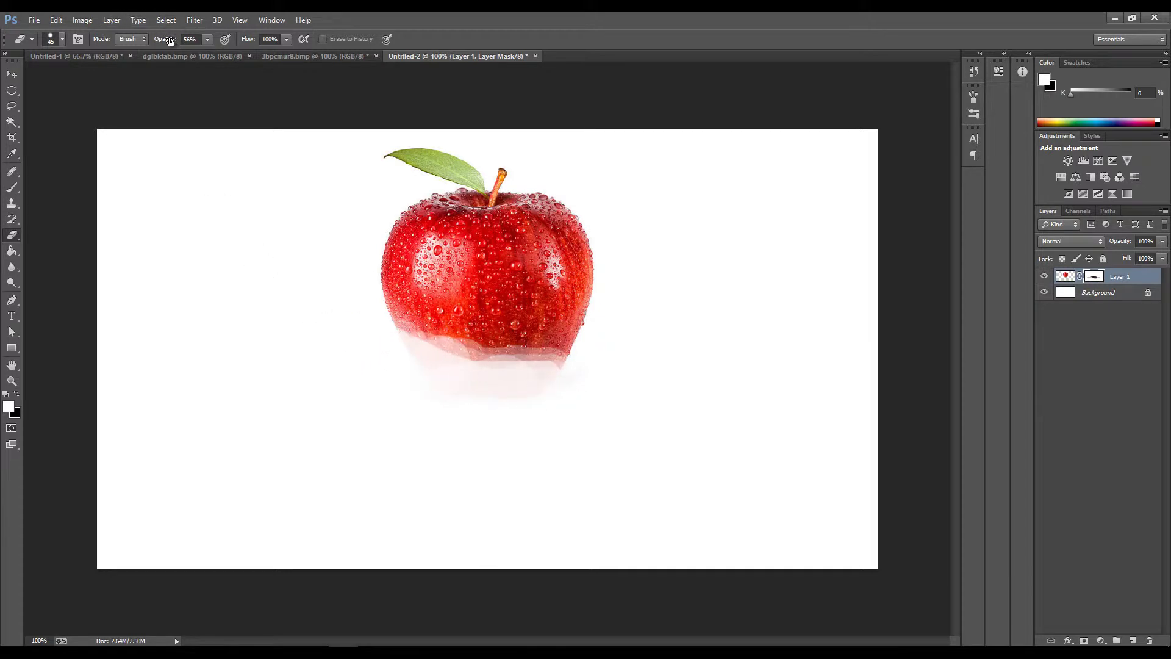
{"action": "left_click_drag", "start_coordinate": [171, 42], "coordinate": [162, 41]}
{"action": "mouse_move", "coordinate": [404, 324]}
{"action": "left_mouse_down"}
{"action": "mouse_move", "coordinate": [430, 321]}
{"action": "mouse_move", "coordinate": [581, 356]}
{"action": "mouse_move", "coordinate": [384, 363]}
{"action": "mouse_move", "coordinate": [404, 328]}
{"action": "mouse_move", "coordinate": [443, 354]}
{"action": "mouse_move", "coordinate": [468, 345]}
{"action": "mouse_move", "coordinate": [567, 366]}
{"action": "mouse_move", "coordinate": [420, 354]}
{"action": "left_mouse_up"}
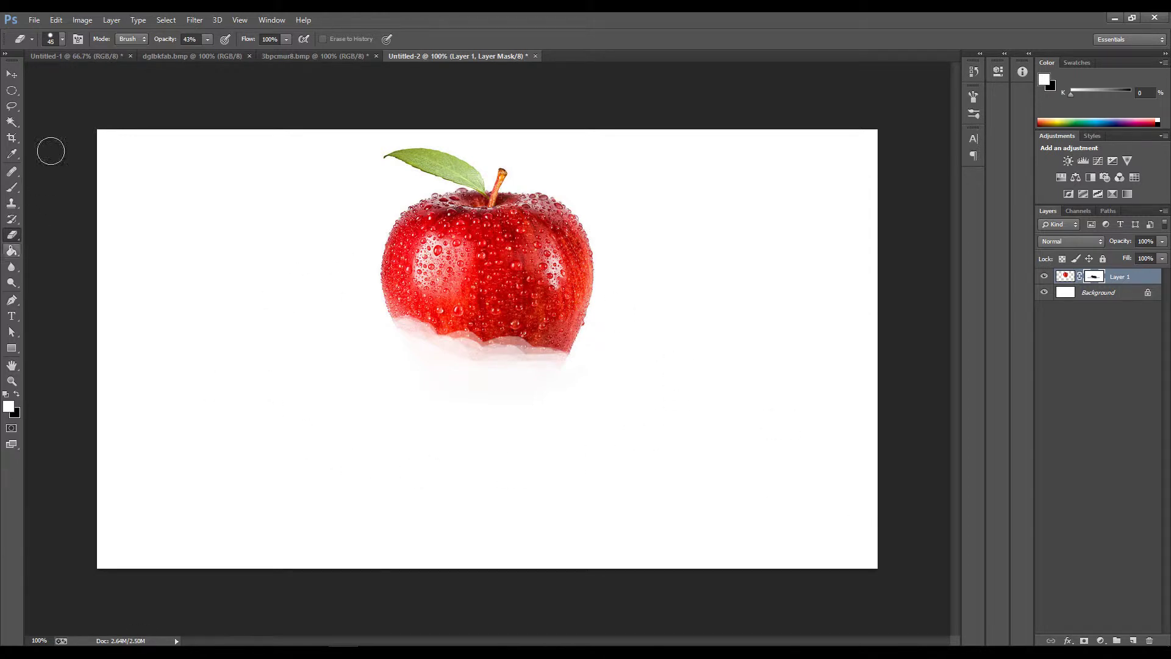
Step: Copy the whole water splash image into Untitled-2 as a new layer and place it over the apple's lower part
{"action": "left_click", "coordinate": [327, 56]}
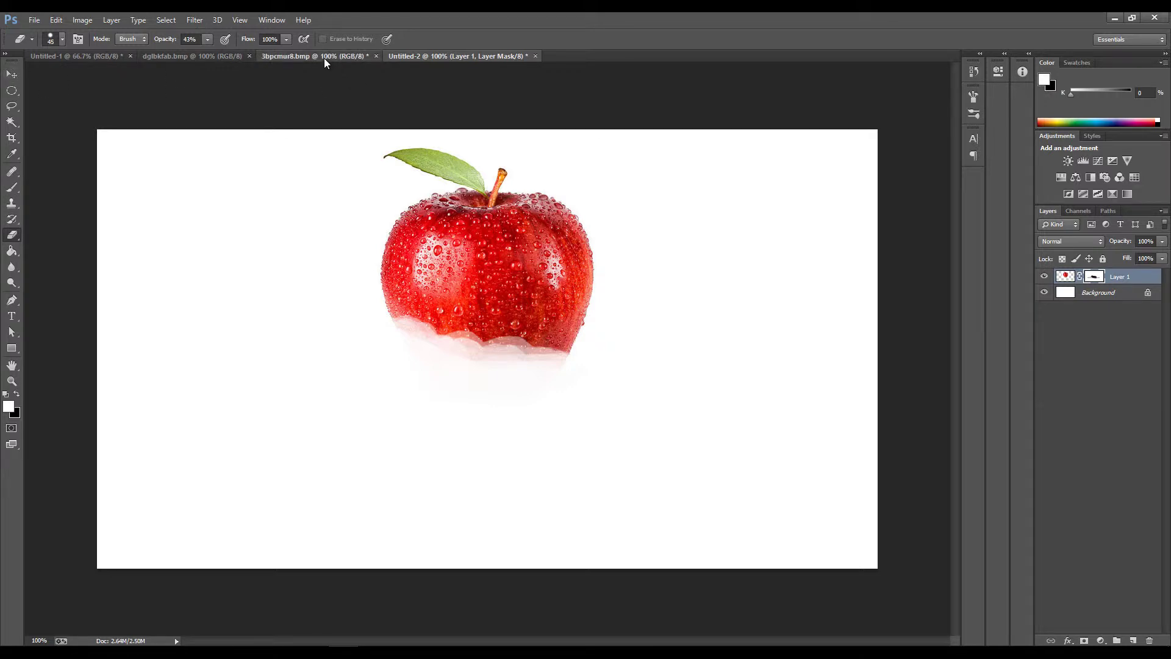
{"action": "left_click", "coordinate": [15, 75]}
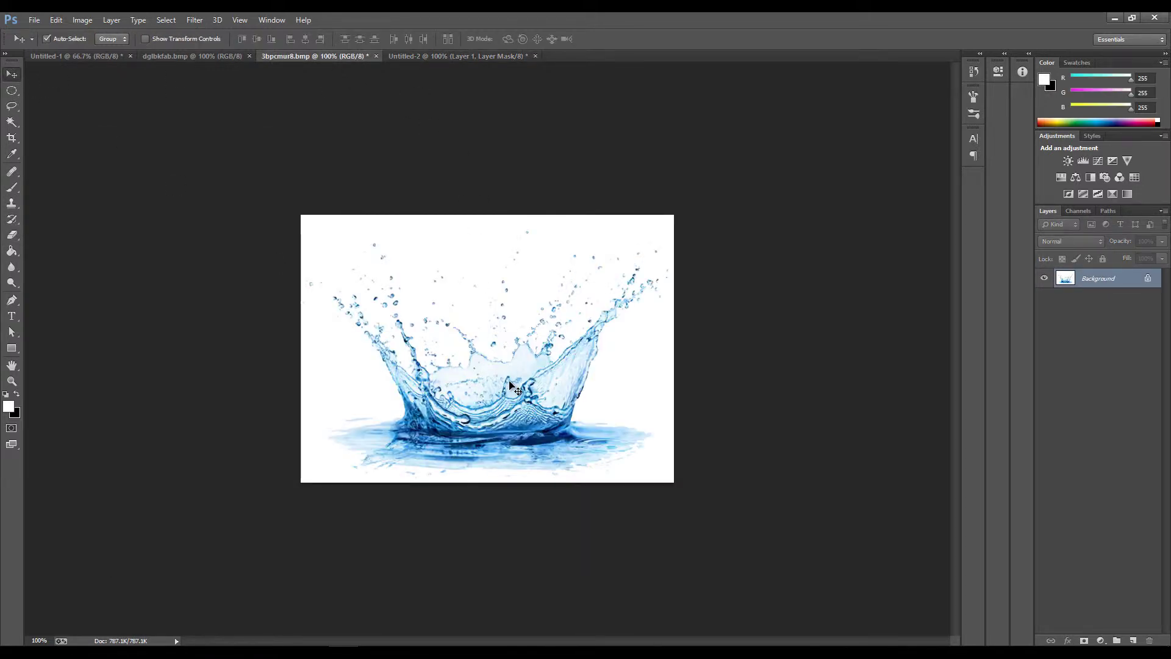
{"action": "key", "text": "ctrl+a"}
{"action": "left_click_drag", "start_coordinate": [497, 356], "coordinate": [525, 393]}
{"action": "left_click_drag", "start_coordinate": [520, 338], "coordinate": [524, 423]}
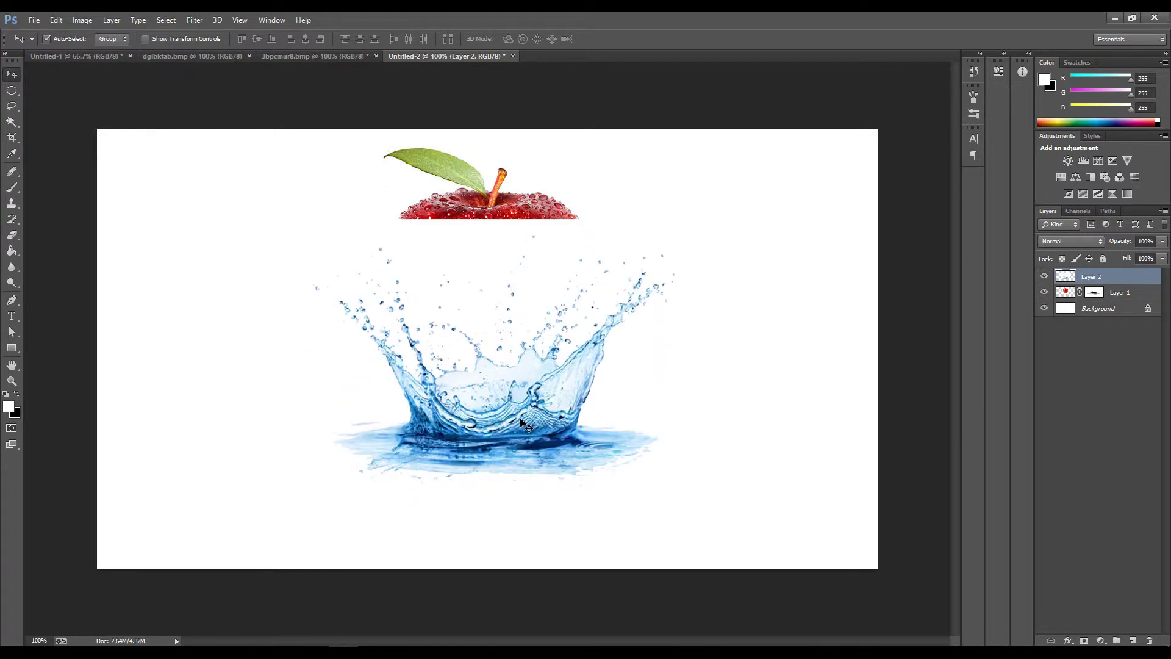
Step: Rotate the water splash layer 180° and move it down beneath the apple
{"action": "key", "text": "ctrl+t"}
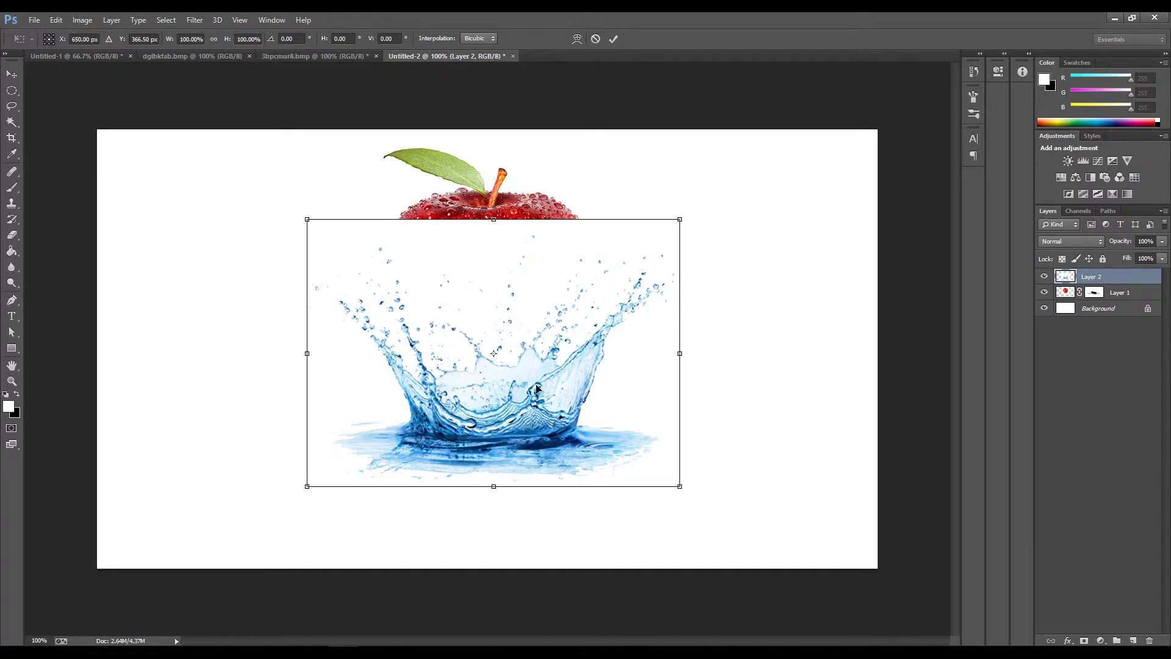
{"action": "left_click_drag", "start_coordinate": [552, 335], "coordinate": [558, 290]}
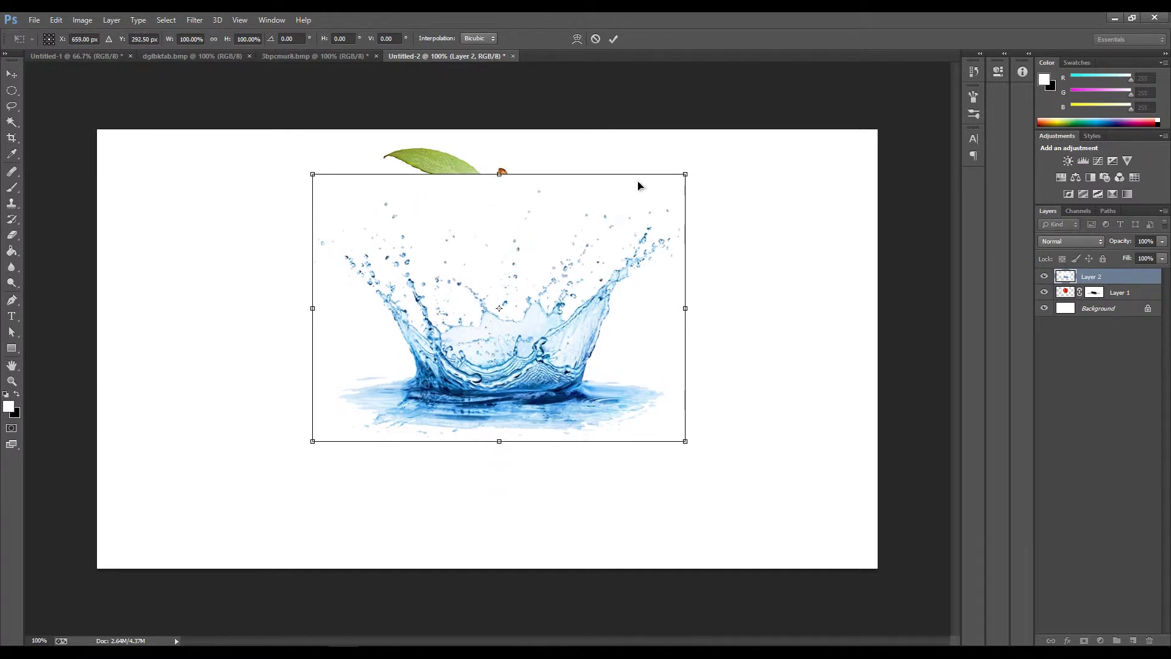
{"action": "right_click", "coordinate": [670, 249]}
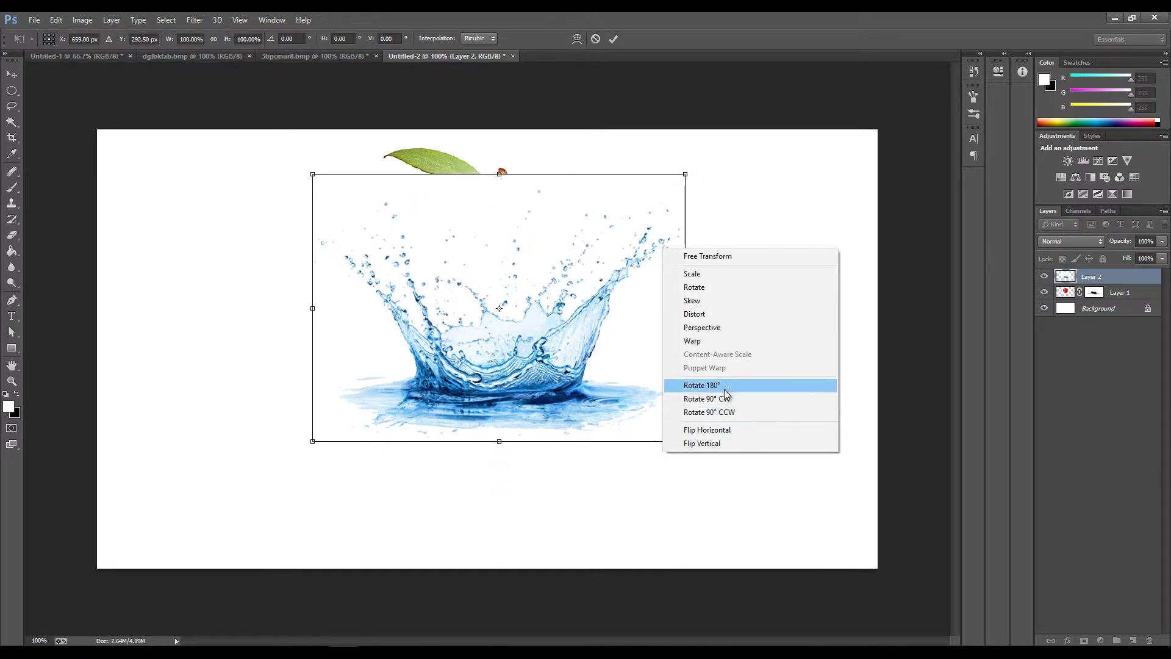
{"action": "left_click", "coordinate": [723, 385]}
{"action": "left_click_drag", "start_coordinate": [560, 326], "coordinate": [566, 467]}
Step: Narrow the upside-down splash from both sides so it fits under the apple, and apply the transform
{"action": "left_click_drag", "start_coordinate": [685, 316], "coordinate": [627, 324]}
{"action": "left_click_drag", "start_coordinate": [318, 321], "coordinate": [365, 304]}
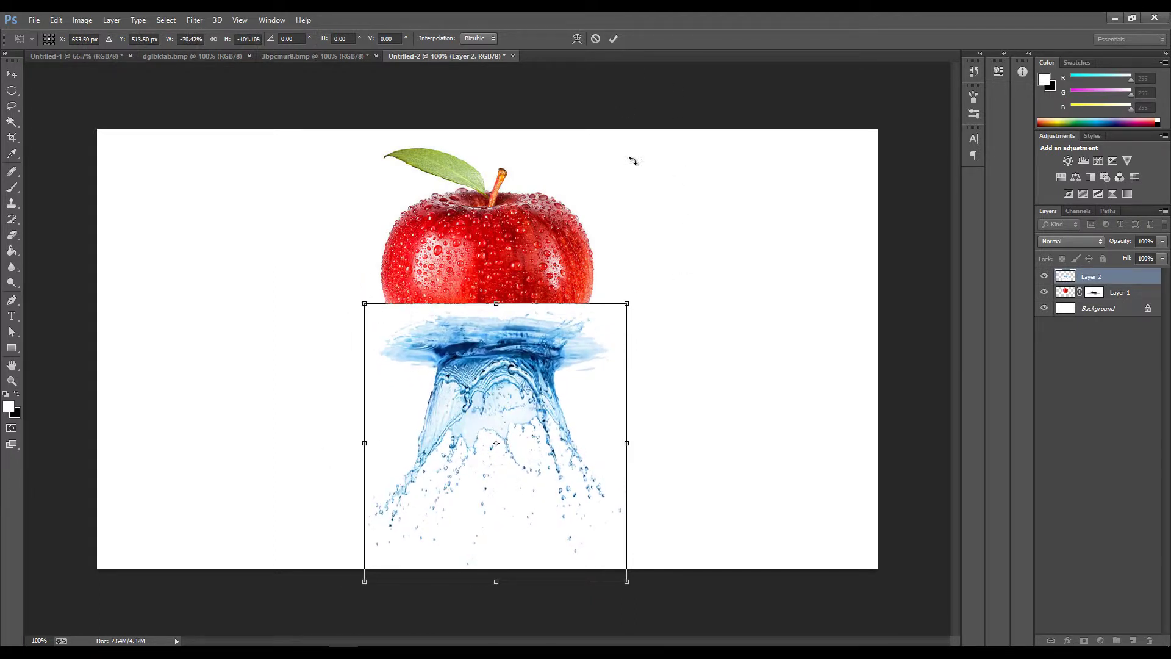
{"action": "left_click_drag", "start_coordinate": [625, 304], "coordinate": [628, 296]}
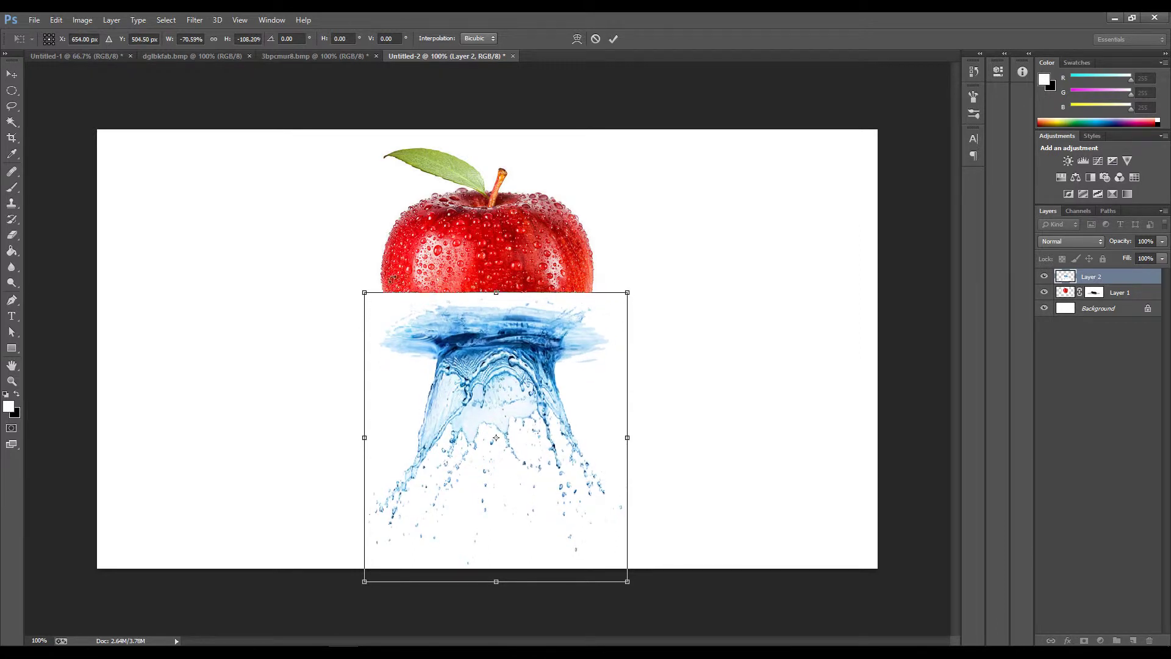
{"action": "mouse_move", "coordinate": [364, 297]}
{"action": "left_mouse_down"}
{"action": "mouse_move", "coordinate": [369, 322]}
{"action": "mouse_move", "coordinate": [367, 302]}
{"action": "left_mouse_up"}
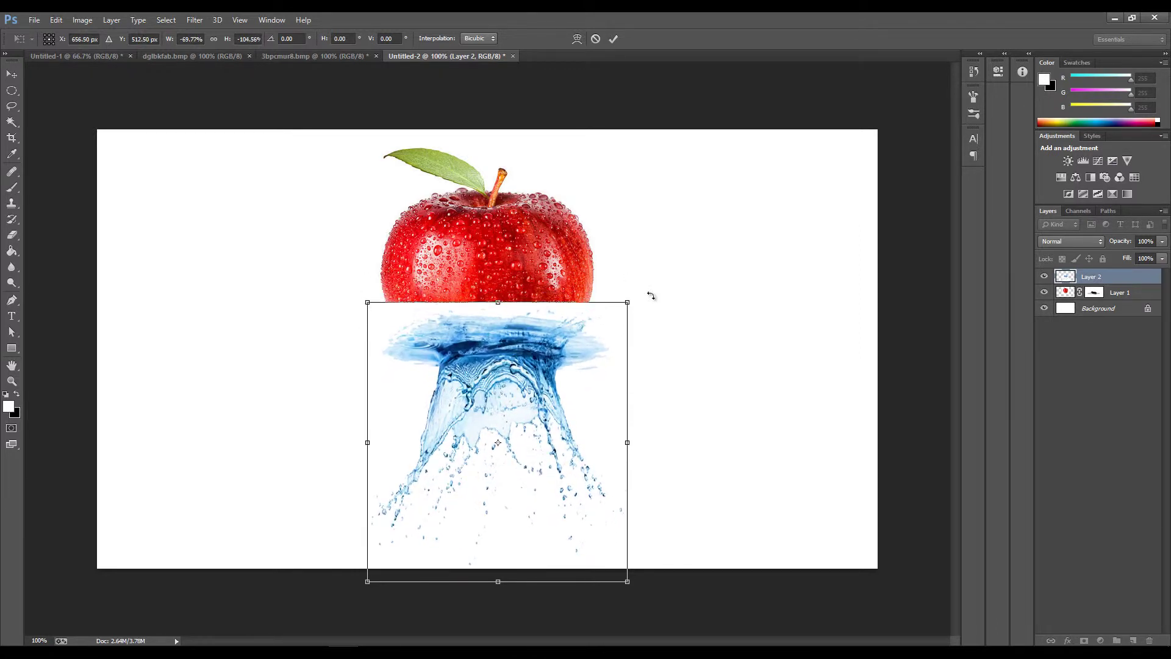
{"action": "left_click_drag", "start_coordinate": [624, 303], "coordinate": [645, 288]}
{"action": "left_click_drag", "start_coordinate": [368, 291], "coordinate": [352, 292]}
{"action": "left_click", "coordinate": [613, 39]}
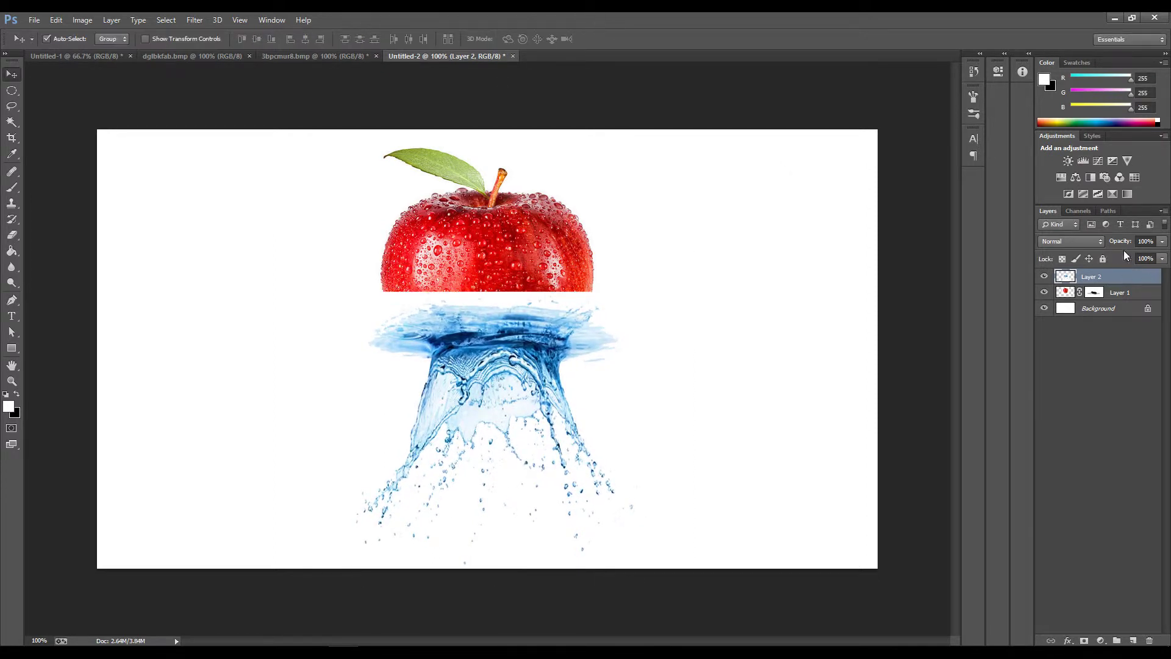
Step: Lower the splash layer's opacity to 54% and shift the splash up to overlap the apple's cut edge
{"action": "left_click_drag", "start_coordinate": [1119, 245], "coordinate": [1111, 246]}
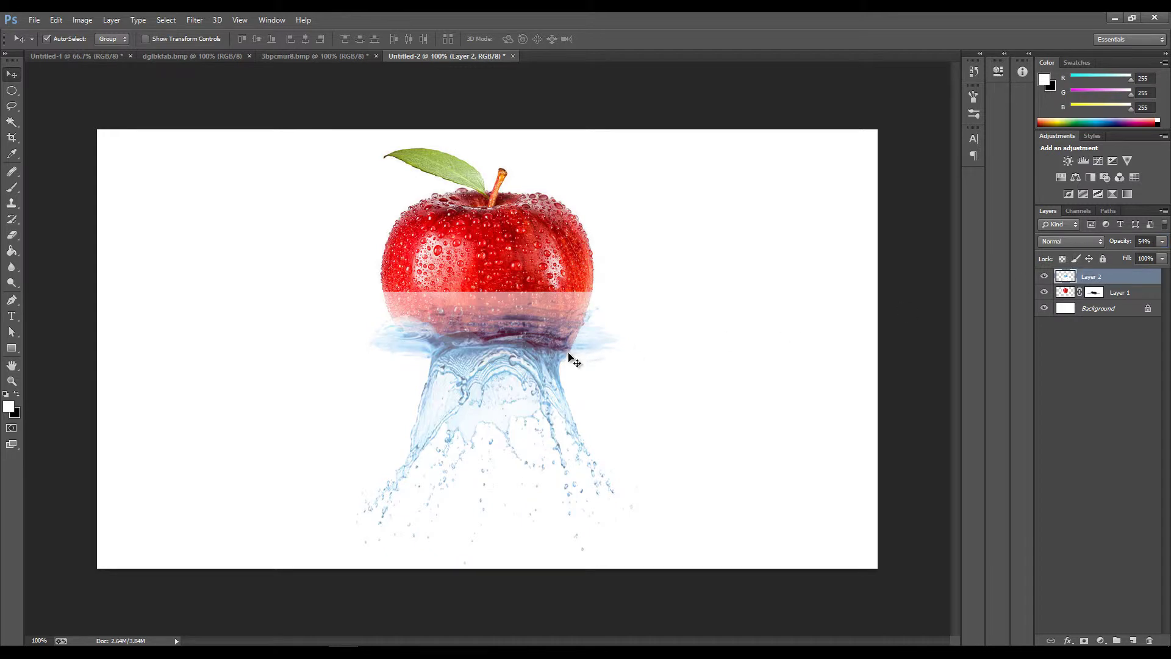
{"action": "left_click_drag", "start_coordinate": [513, 350], "coordinate": [508, 366]}
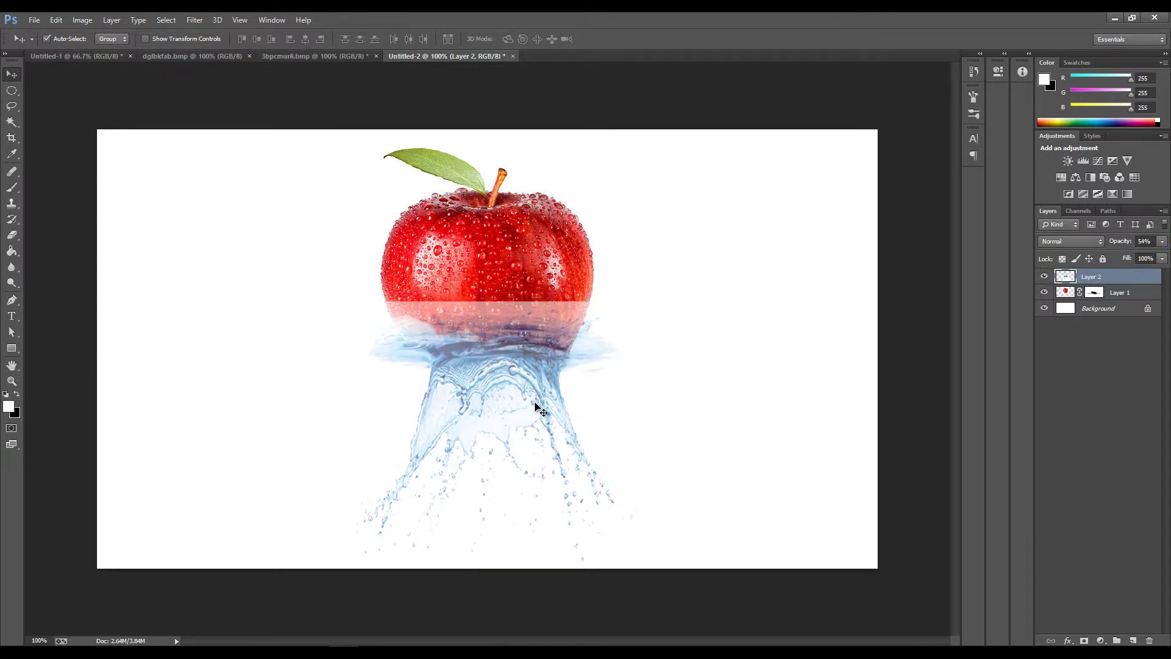
{"action": "left_click_drag", "start_coordinate": [465, 366], "coordinate": [467, 349]}
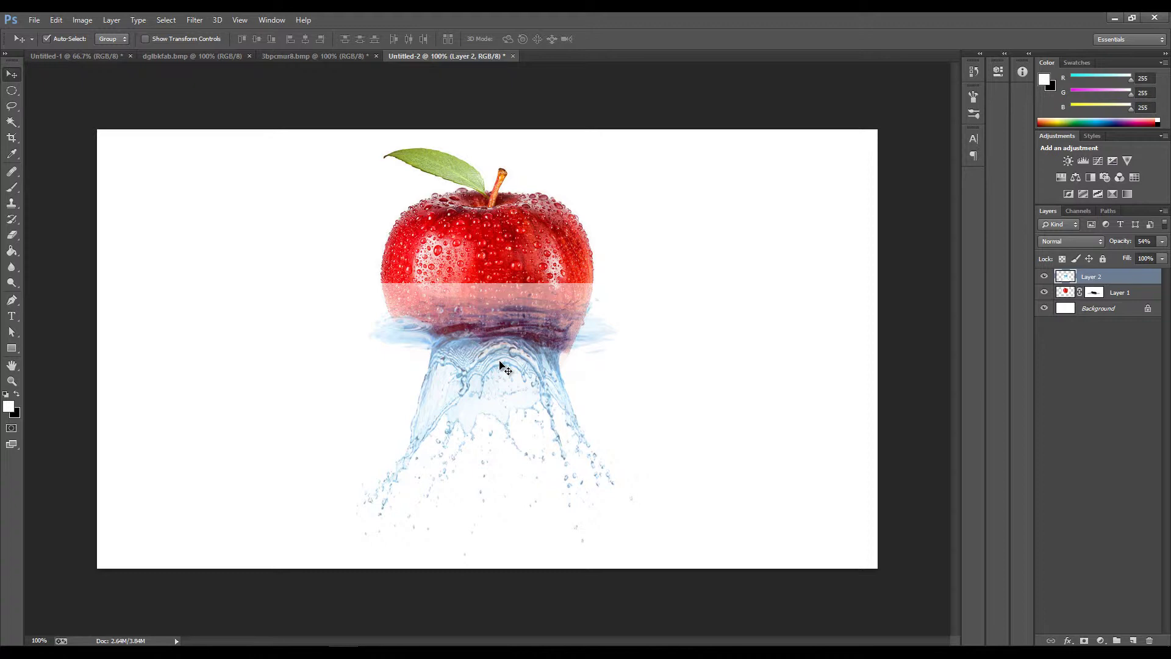
Step: Warp the upside-down splash layer so its sides and lower corners flare outward beneath the apple
{"action": "key", "text": "ctrl+t"}
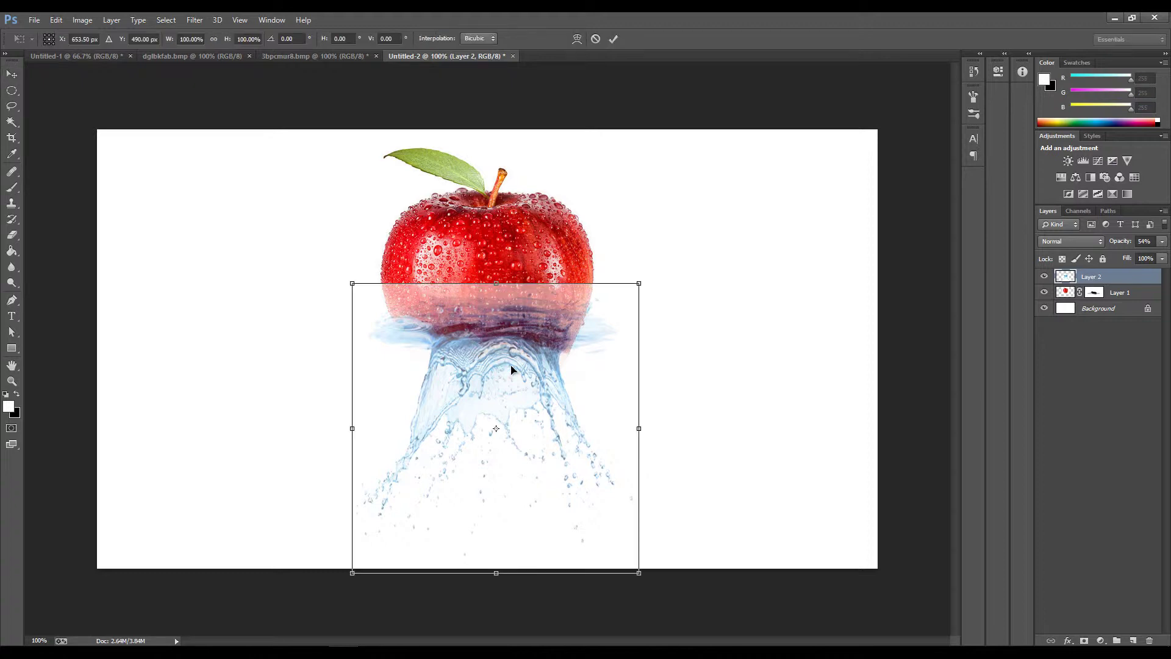
{"action": "right_click", "coordinate": [540, 348]}
{"action": "left_click", "coordinate": [609, 443]}
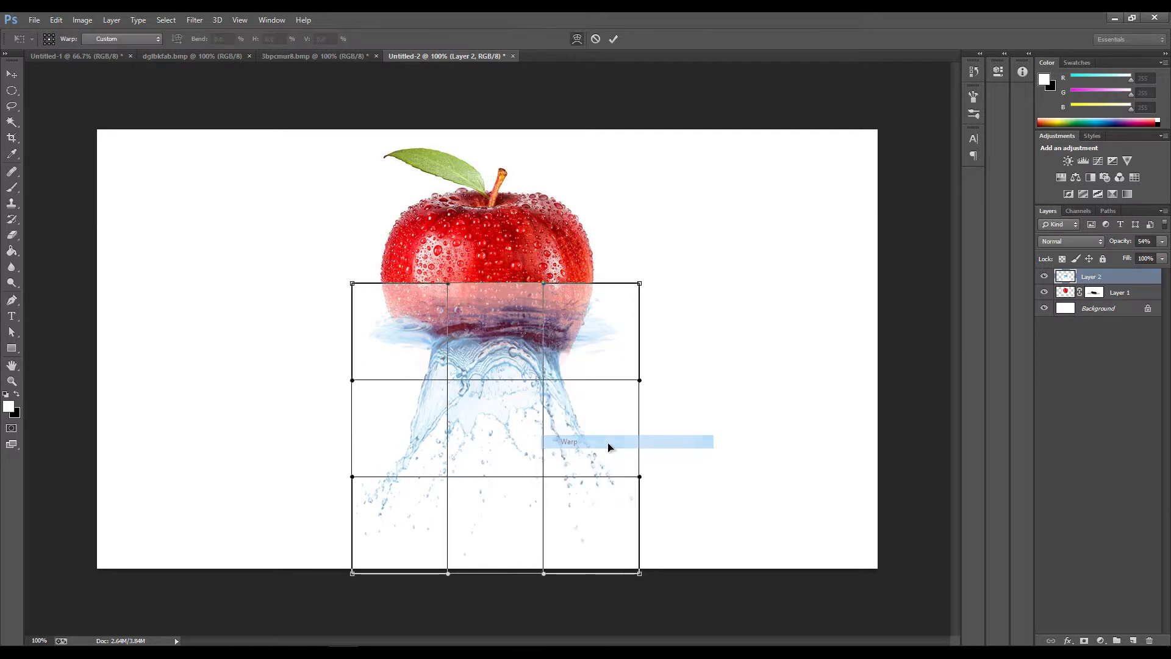
{"action": "left_click_drag", "start_coordinate": [345, 574], "coordinate": [303, 575]}
{"action": "left_click_drag", "start_coordinate": [348, 387], "coordinate": [329, 391]}
{"action": "left_click_drag", "start_coordinate": [353, 479], "coordinate": [300, 474]}
{"action": "left_click_drag", "start_coordinate": [639, 379], "coordinate": [681, 393]}
{"action": "left_click_drag", "start_coordinate": [640, 477], "coordinate": [672, 499]}
{"action": "left_click_drag", "start_coordinate": [385, 392], "coordinate": [380, 405]}
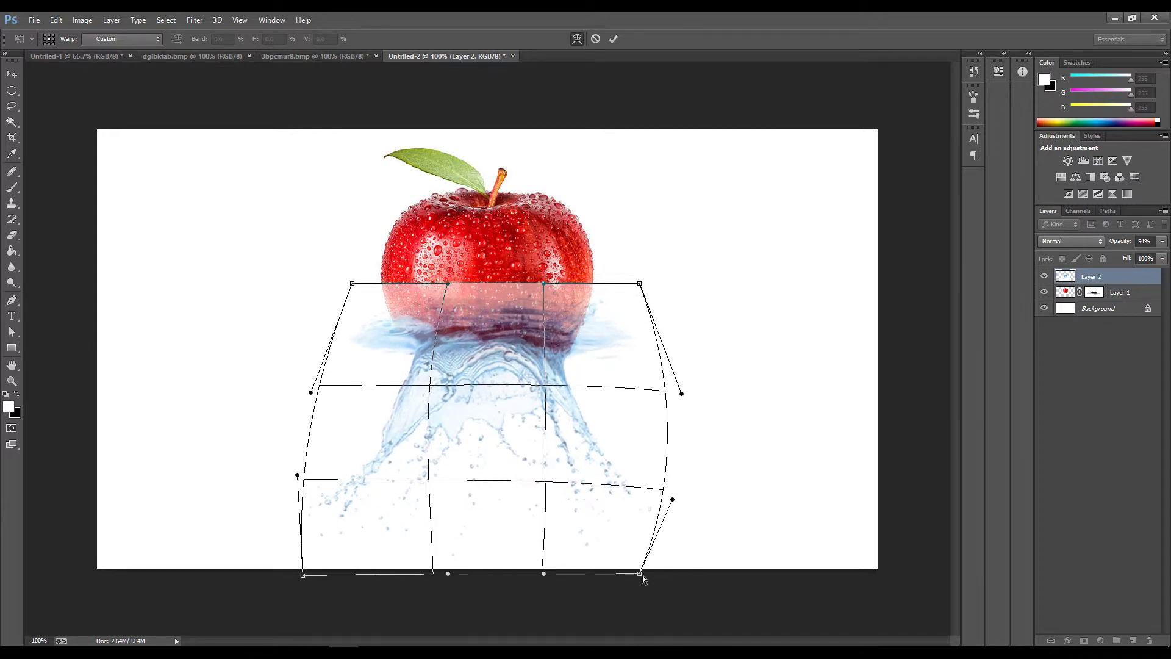
{"action": "left_click_drag", "start_coordinate": [641, 574], "coordinate": [683, 588]}
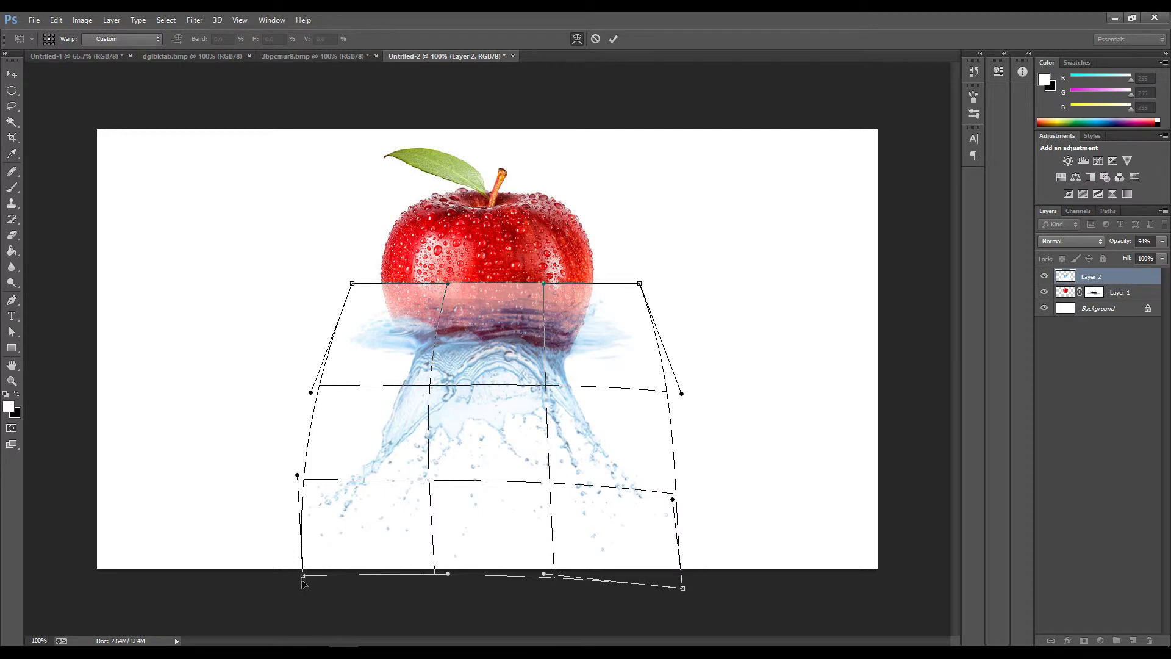
{"action": "left_click_drag", "start_coordinate": [302, 580], "coordinate": [279, 584]}
Step: Bend the middle of the splash downward, raise its upper corners slightly, and apply the warp
{"action": "left_click_drag", "start_coordinate": [425, 482], "coordinate": [421, 489]}
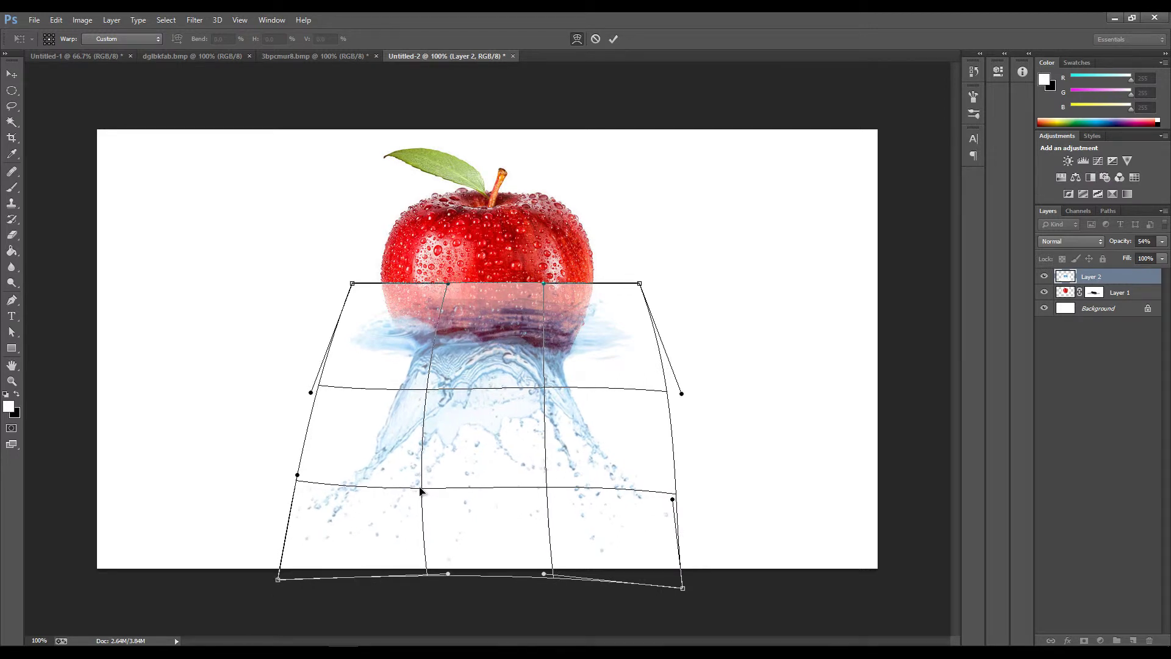
{"action": "left_click_drag", "start_coordinate": [553, 491], "coordinate": [553, 501]}
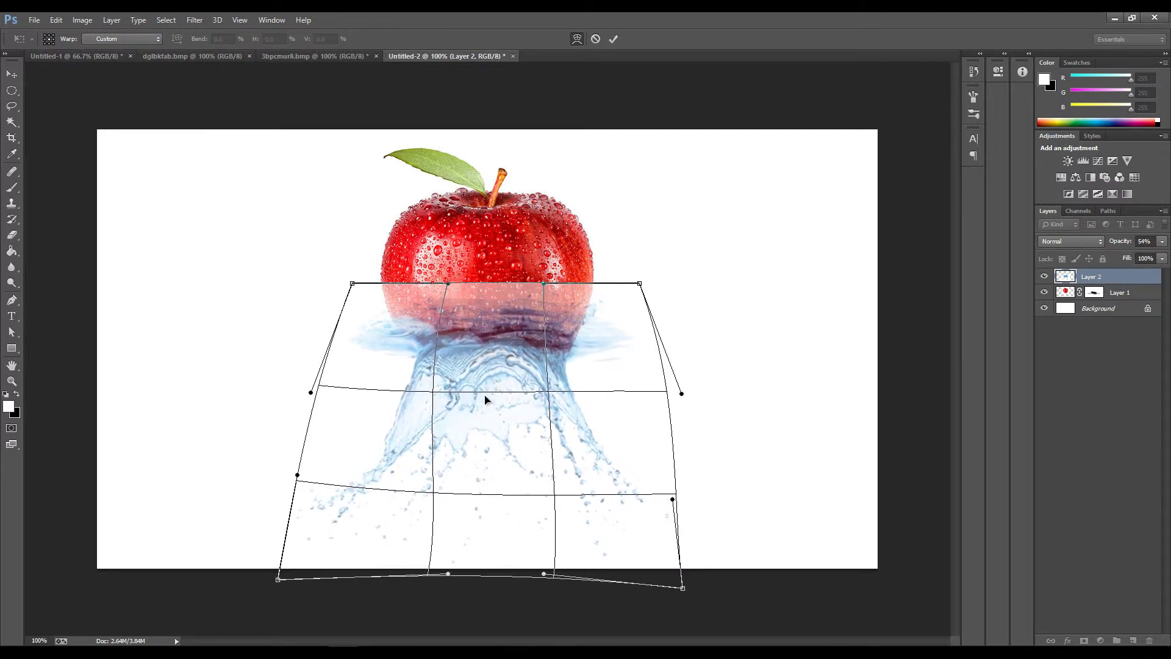
{"action": "left_click_drag", "start_coordinate": [486, 397], "coordinate": [487, 412]}
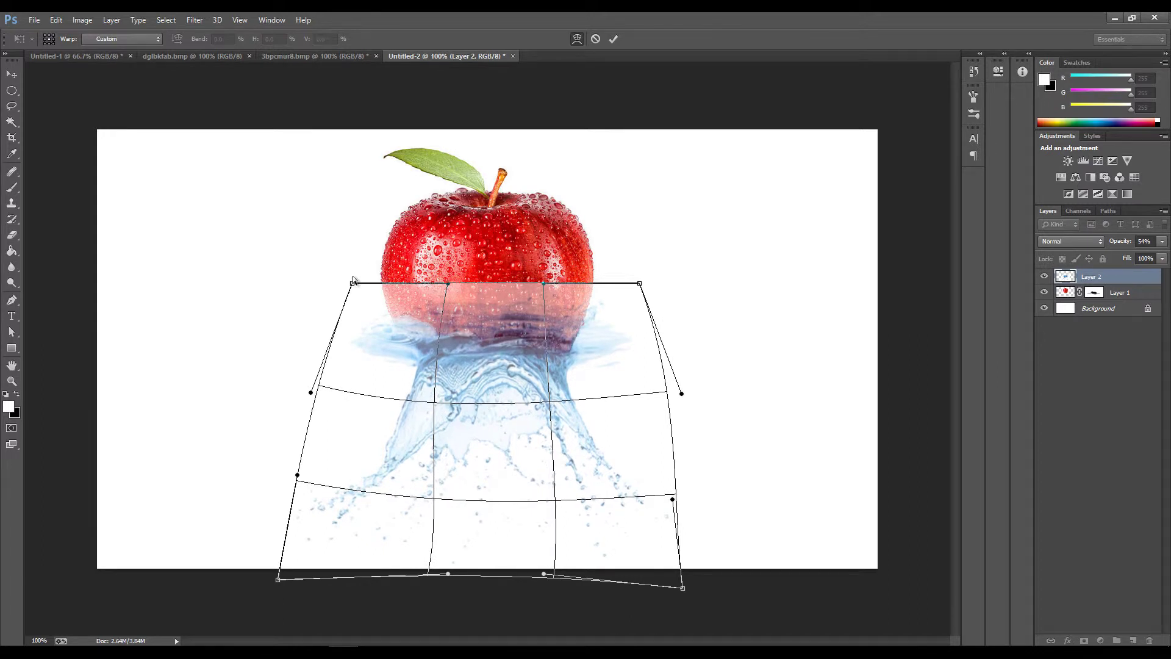
{"action": "left_click_drag", "start_coordinate": [355, 282], "coordinate": [354, 274]}
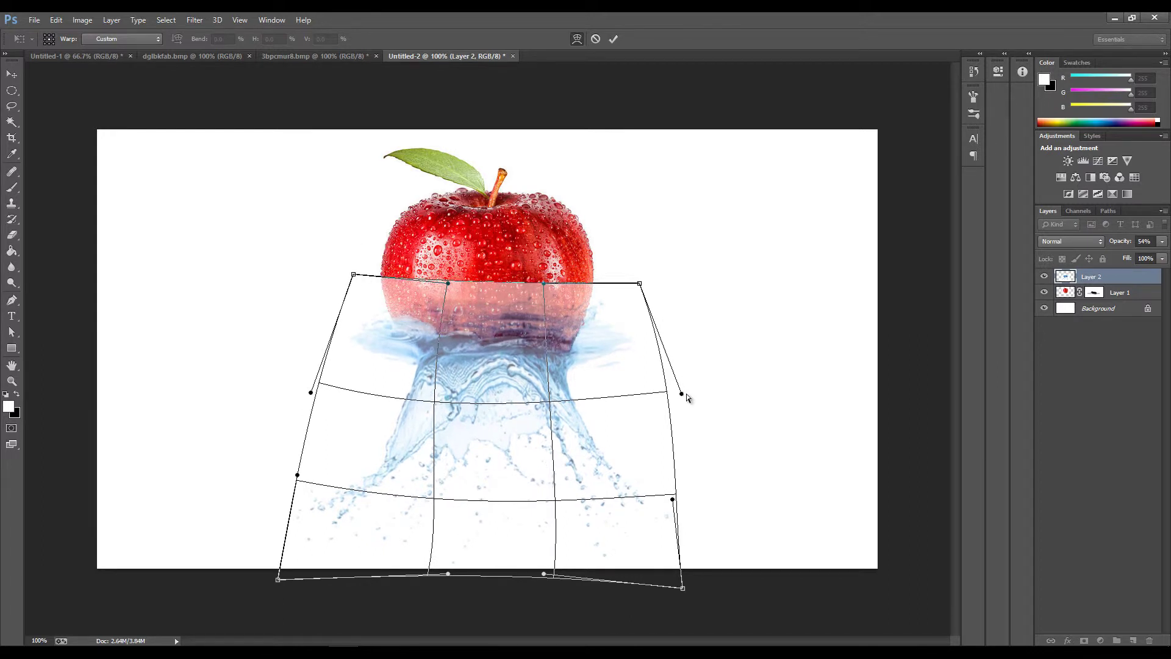
{"action": "left_click_drag", "start_coordinate": [682, 393], "coordinate": [673, 392]}
{"action": "left_click_drag", "start_coordinate": [313, 394], "coordinate": [338, 372]}
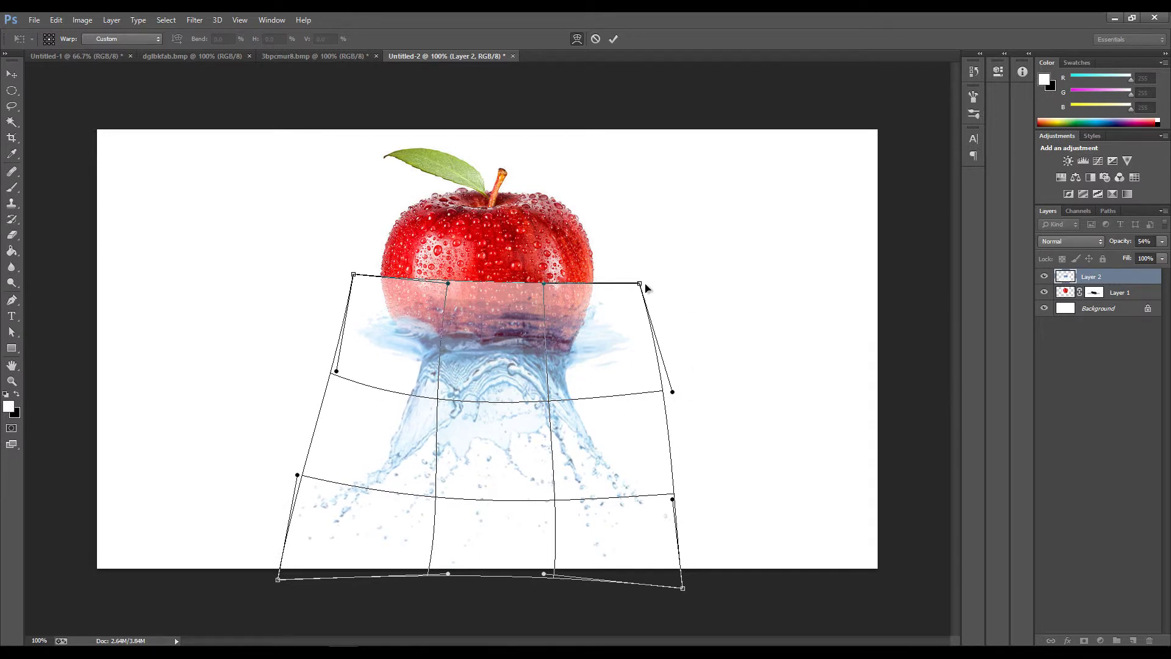
{"action": "left_click_drag", "start_coordinate": [645, 285], "coordinate": [648, 273]}
{"action": "left_click", "coordinate": [615, 38]}
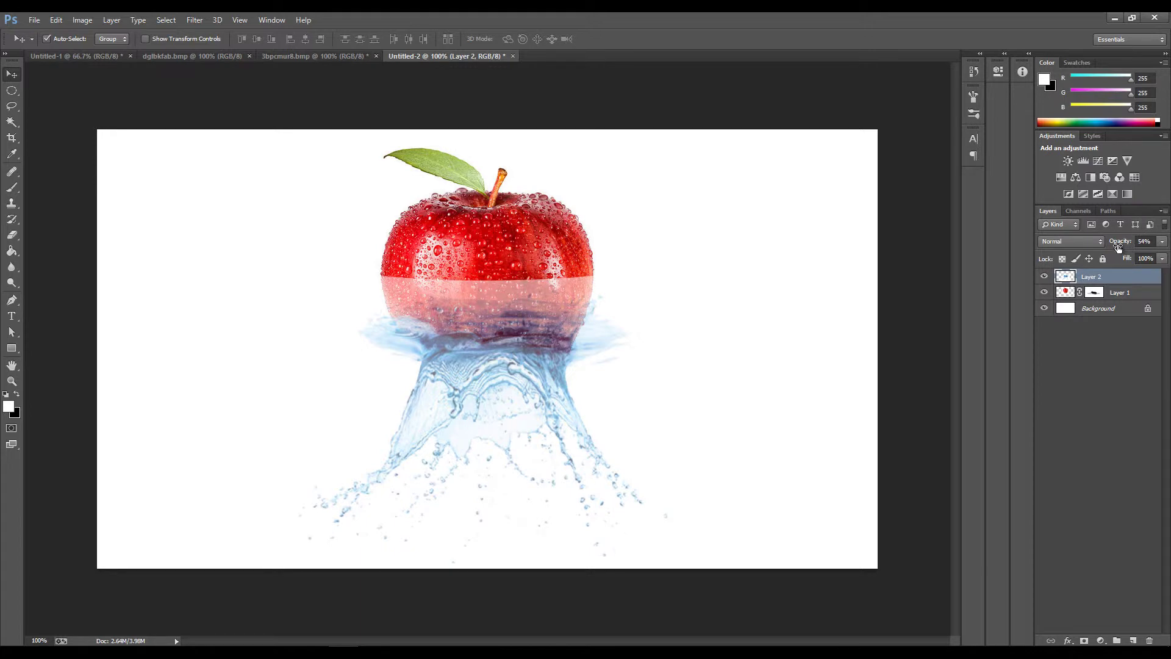
Step: Set the splash layer's opacity to 77% and add a layer mask to it
{"action": "left_click_drag", "start_coordinate": [1118, 247], "coordinate": [1146, 242]}
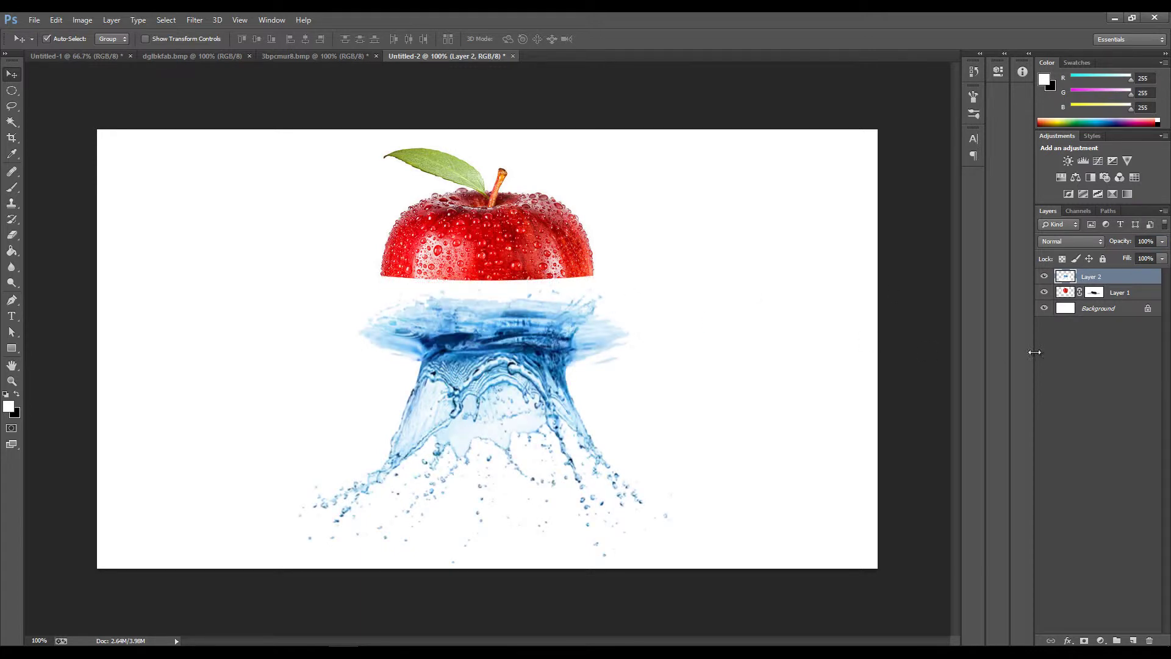
{"action": "left_click_drag", "start_coordinate": [1124, 246], "coordinate": [1115, 247]}
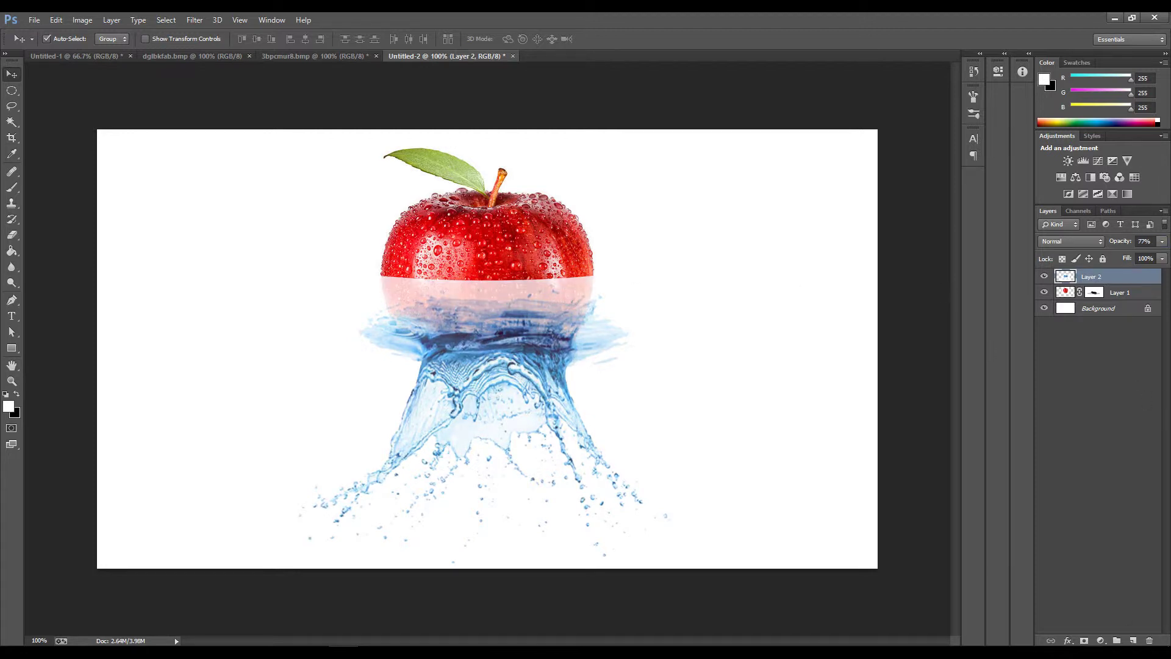
{"action": "left_click", "coordinate": [1083, 641]}
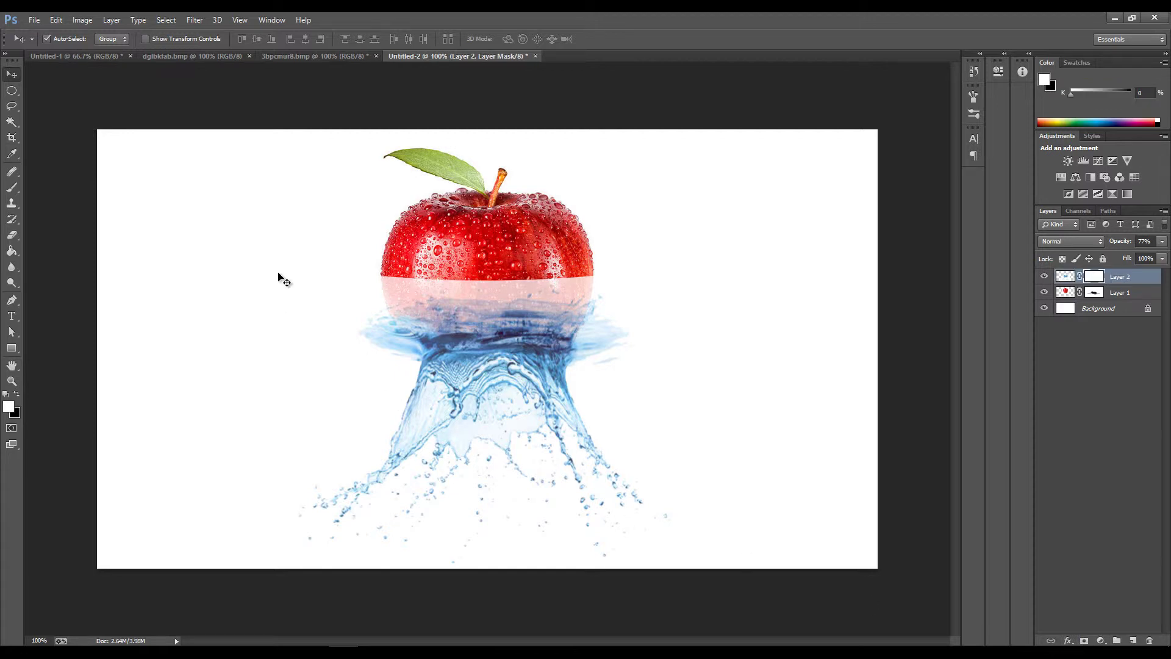
Step: Set the Eraser to a soft round 60 px tip with 65% opacity and start masking the splash over the apple
{"action": "key", "text": "e"}
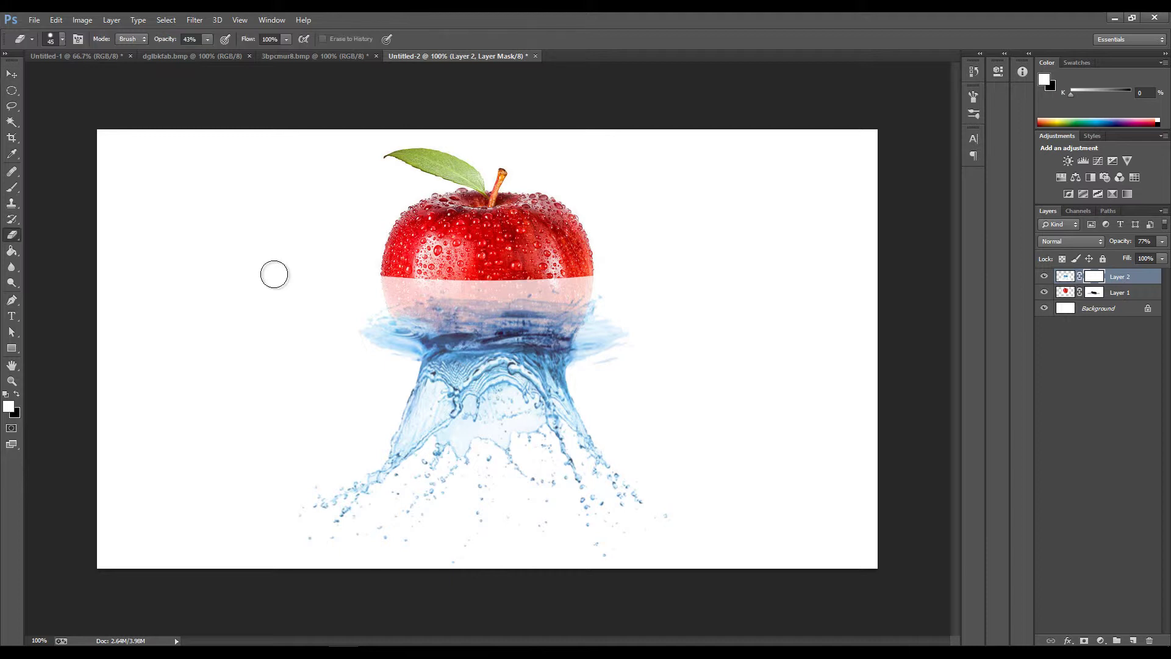
{"action": "key", "text": "bracketright"}
{"action": "key", "text": "bracketright"}
{"action": "left_click_drag", "start_coordinate": [163, 39], "coordinate": [177, 39]}
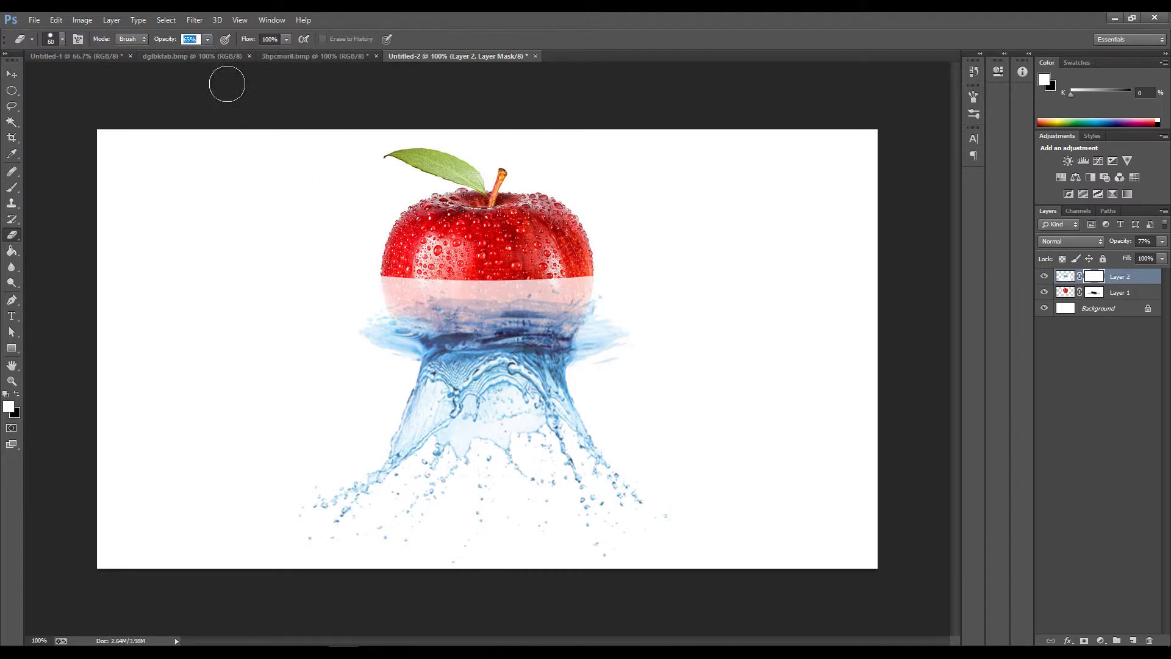
{"action": "left_click_drag", "start_coordinate": [375, 262], "coordinate": [439, 285]}
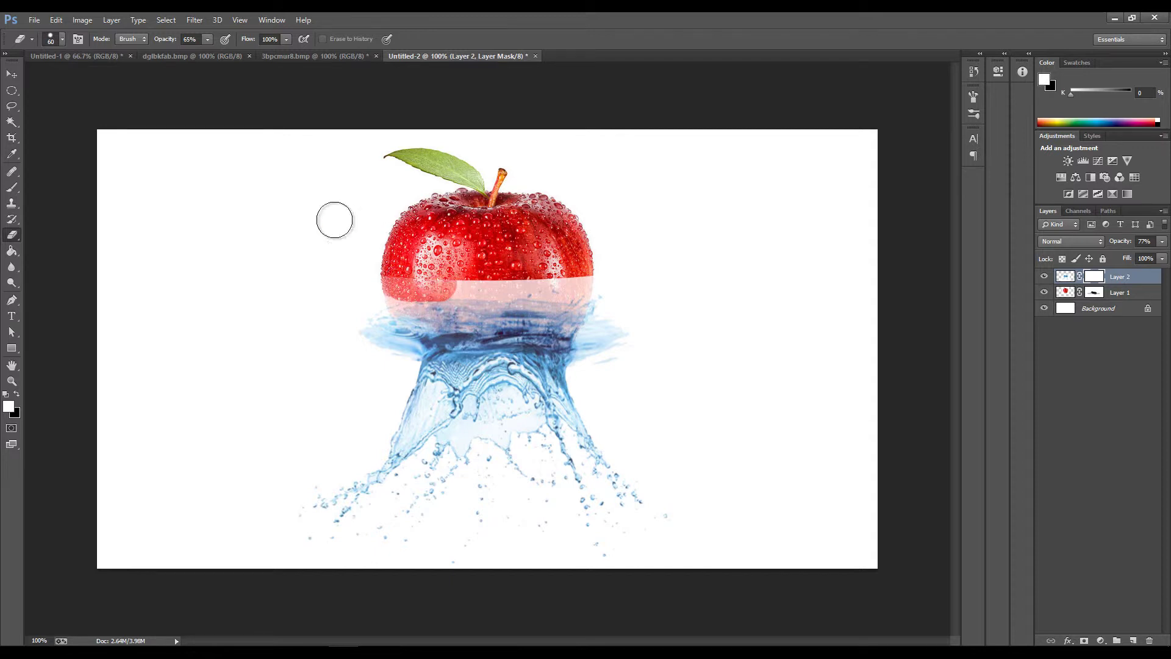
{"action": "left_click", "coordinate": [61, 39]}
{"action": "left_click", "coordinate": [27, 134]}
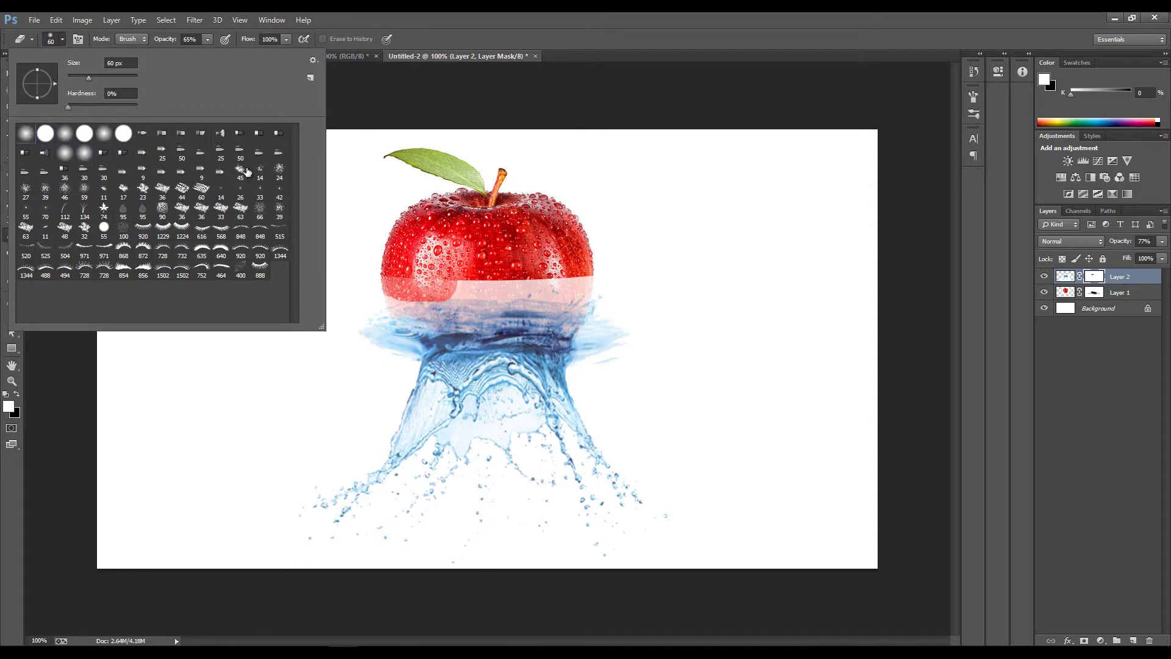
{"action": "left_click", "coordinate": [366, 161]}
Step: Mask out the splash's upper area over the apple and its outer rims on both sides, leaving a slanted water edge
{"action": "mouse_move", "coordinate": [429, 281]}
{"action": "left_mouse_down"}
{"action": "mouse_move", "coordinate": [600, 278]}
{"action": "mouse_move", "coordinate": [412, 275]}
{"action": "mouse_move", "coordinate": [506, 259]}
{"action": "mouse_move", "coordinate": [388, 281]}
{"action": "mouse_move", "coordinate": [542, 294]}
{"action": "mouse_move", "coordinate": [586, 273]}
{"action": "mouse_move", "coordinate": [435, 289]}
{"action": "mouse_move", "coordinate": [596, 282]}
{"action": "mouse_move", "coordinate": [594, 355]}
{"action": "mouse_move", "coordinate": [611, 317]}
{"action": "mouse_move", "coordinate": [624, 383]}
{"action": "mouse_move", "coordinate": [601, 369]}
{"action": "mouse_move", "coordinate": [602, 379]}
{"action": "mouse_move", "coordinate": [613, 358]}
{"action": "left_mouse_up"}
{"action": "mouse_move", "coordinate": [360, 306]}
{"action": "left_mouse_down"}
{"action": "mouse_move", "coordinate": [392, 350]}
{"action": "mouse_move", "coordinate": [379, 355]}
{"action": "left_mouse_up"}
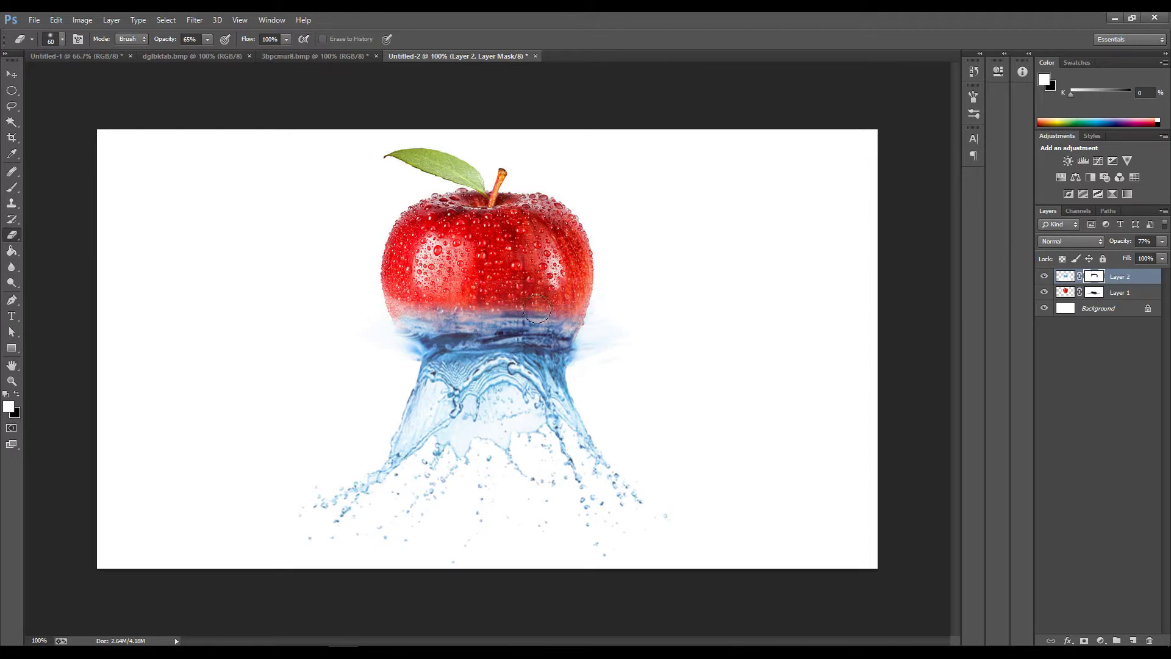
{"action": "left_click_drag", "start_coordinate": [552, 317], "coordinate": [394, 310]}
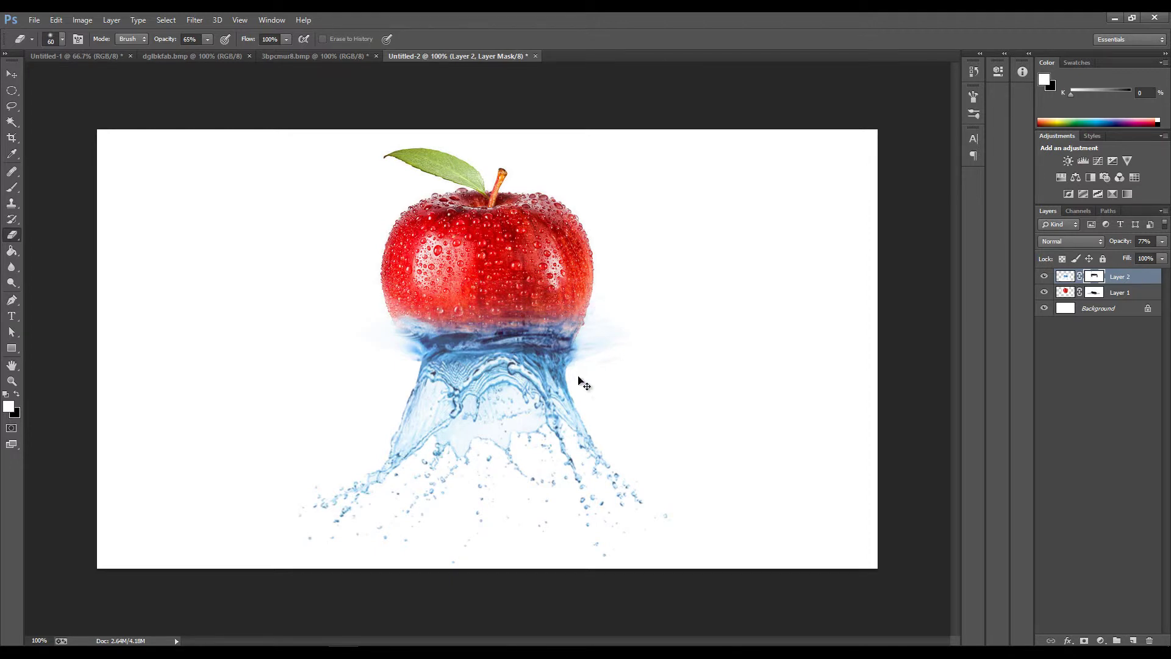
{"action": "key", "text": "ctrl+z"}
{"action": "mouse_move", "coordinate": [457, 303]}
{"action": "left_mouse_down"}
{"action": "mouse_move", "coordinate": [591, 322]}
{"action": "mouse_move", "coordinate": [548, 319]}
{"action": "mouse_move", "coordinate": [456, 280]}
{"action": "mouse_move", "coordinate": [514, 302]}
{"action": "mouse_move", "coordinate": [575, 282]}
{"action": "left_mouse_up"}
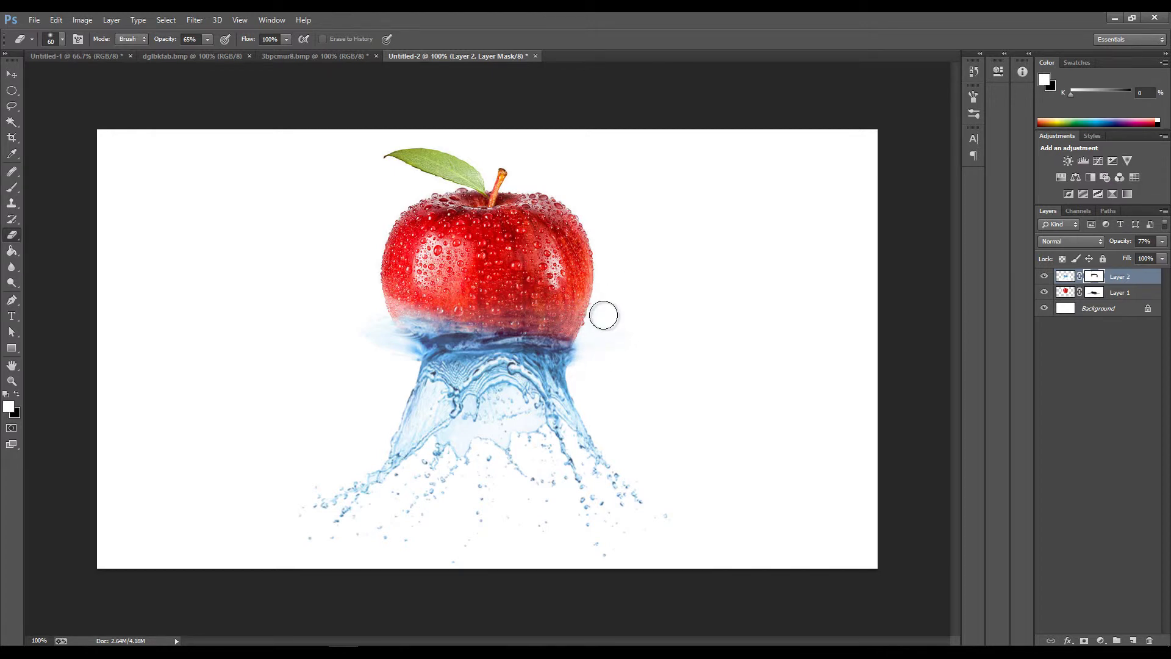
{"action": "mouse_move", "coordinate": [366, 314]}
{"action": "left_mouse_down"}
{"action": "mouse_move", "coordinate": [398, 365]}
{"action": "mouse_move", "coordinate": [358, 307]}
{"action": "mouse_move", "coordinate": [360, 282]}
{"action": "left_mouse_up"}
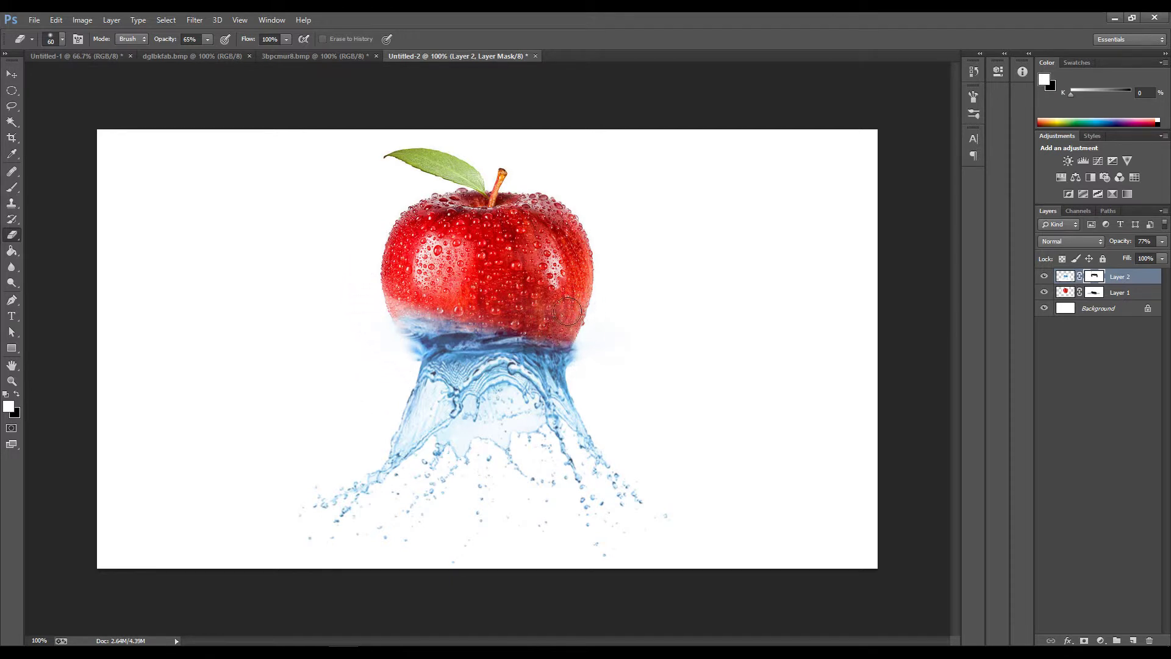
Step: Warp the masked splash again, widening its left side slightly to match the apple's lower edge, and apply it
{"action": "key", "text": "ctrl+t"}
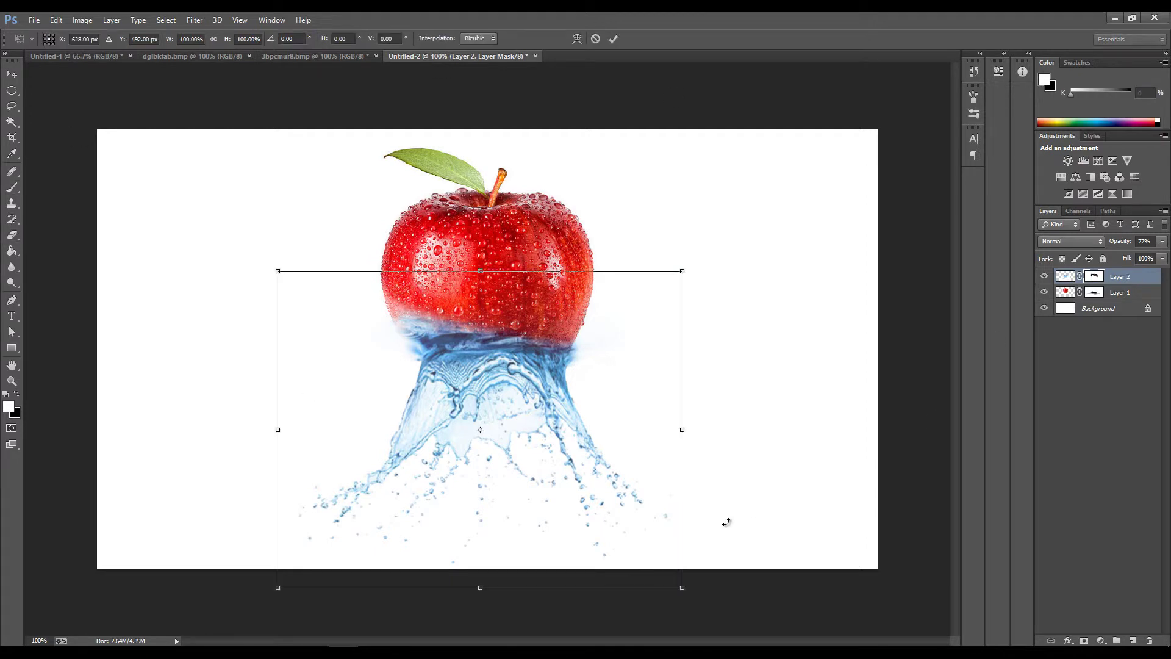
{"action": "right_click", "coordinate": [477, 360]}
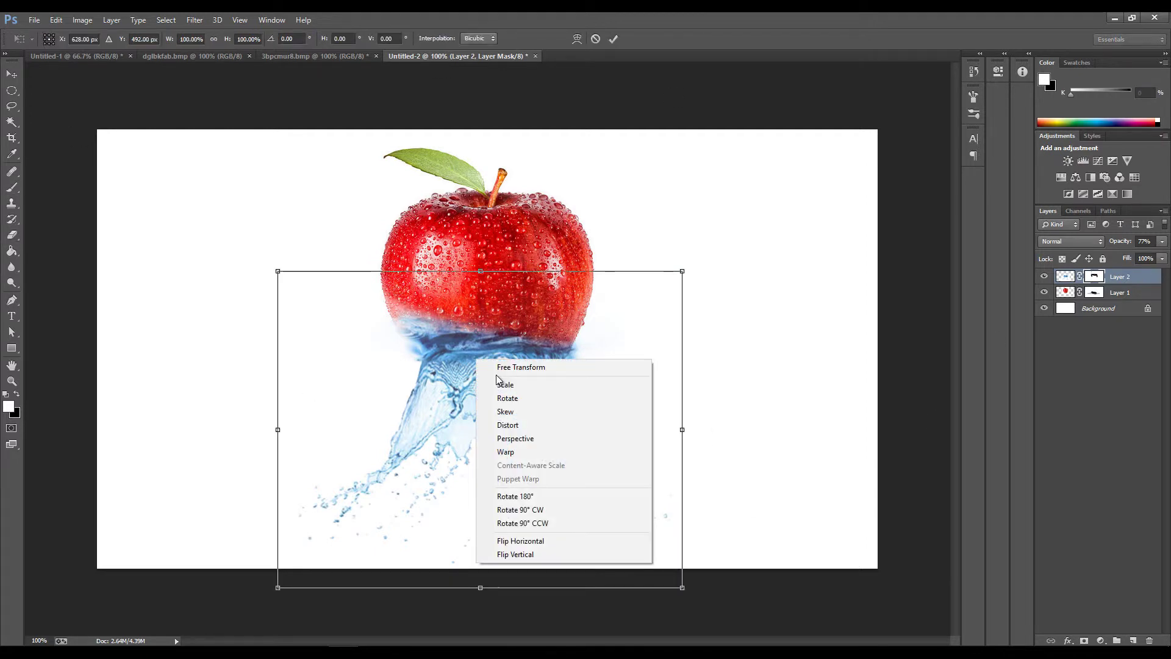
{"action": "left_click", "coordinate": [543, 452]}
{"action": "left_click_drag", "start_coordinate": [279, 267], "coordinate": [282, 251]}
{"action": "left_click_drag", "start_coordinate": [410, 380], "coordinate": [407, 380]}
{"action": "left_click_drag", "start_coordinate": [682, 377], "coordinate": [683, 376]}
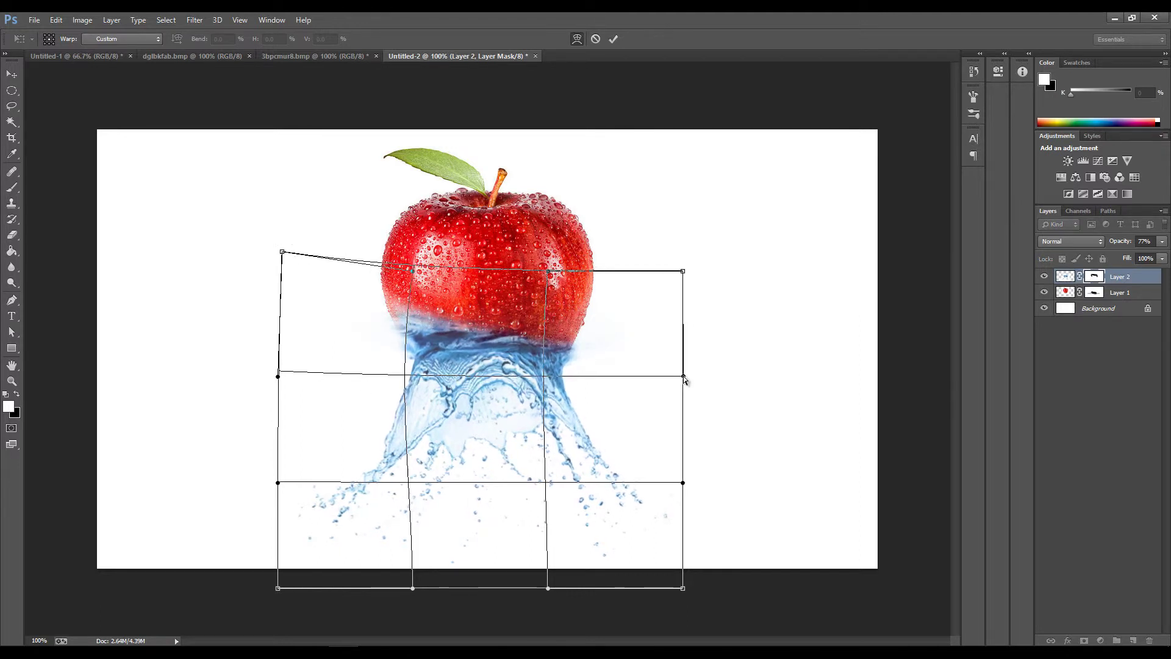
{"action": "left_click_drag", "start_coordinate": [412, 483], "coordinate": [409, 484]}
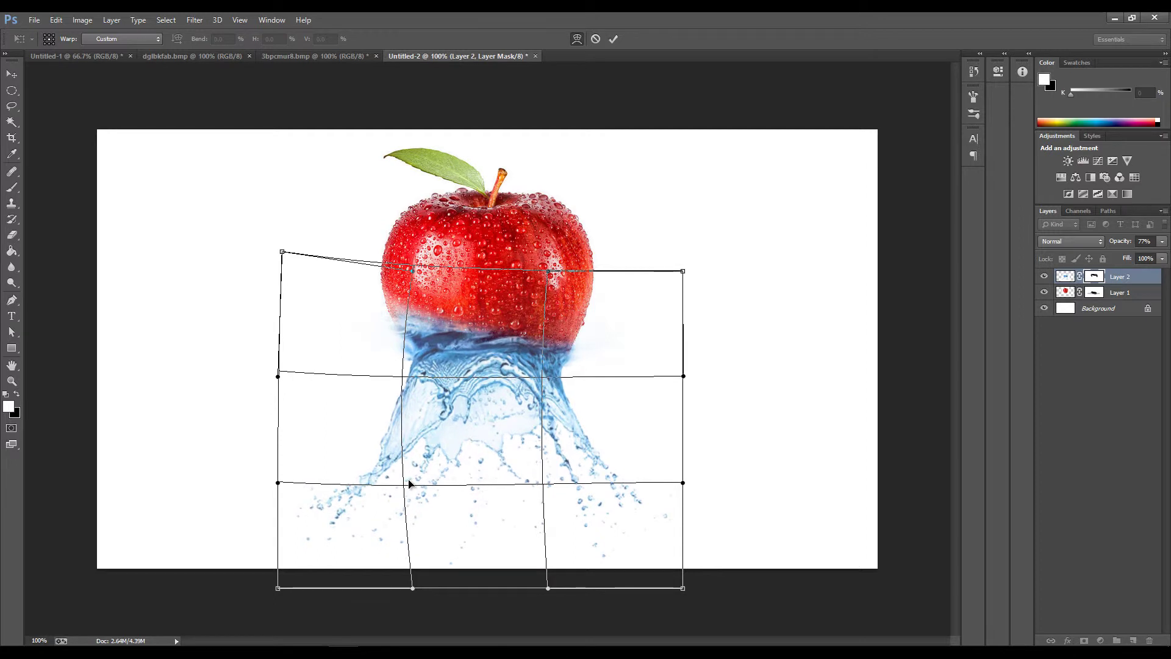
{"action": "left_click_drag", "start_coordinate": [475, 434], "coordinate": [494, 369]}
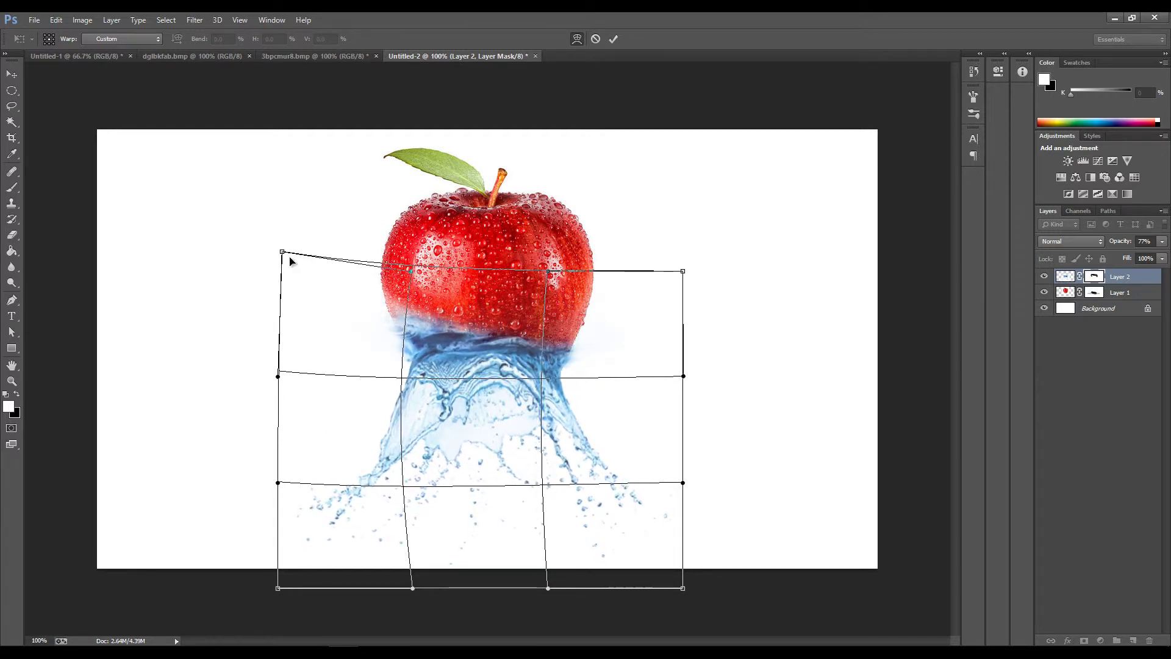
{"action": "left_click_drag", "start_coordinate": [282, 251], "coordinate": [282, 247]}
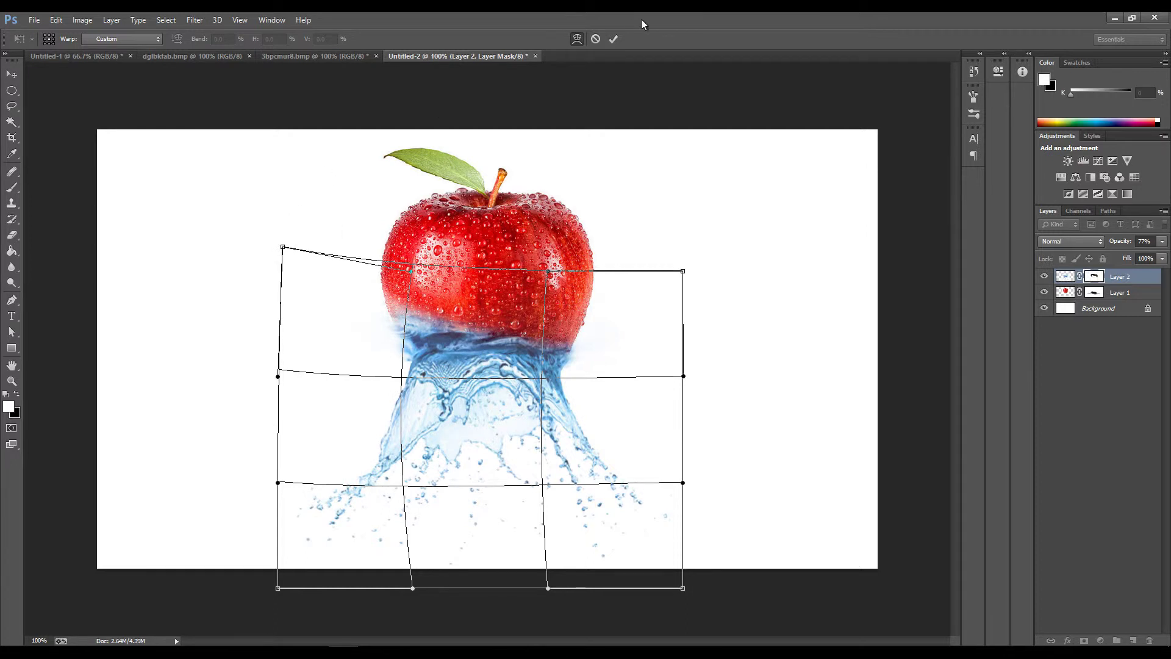
{"action": "left_click", "coordinate": [613, 39]}
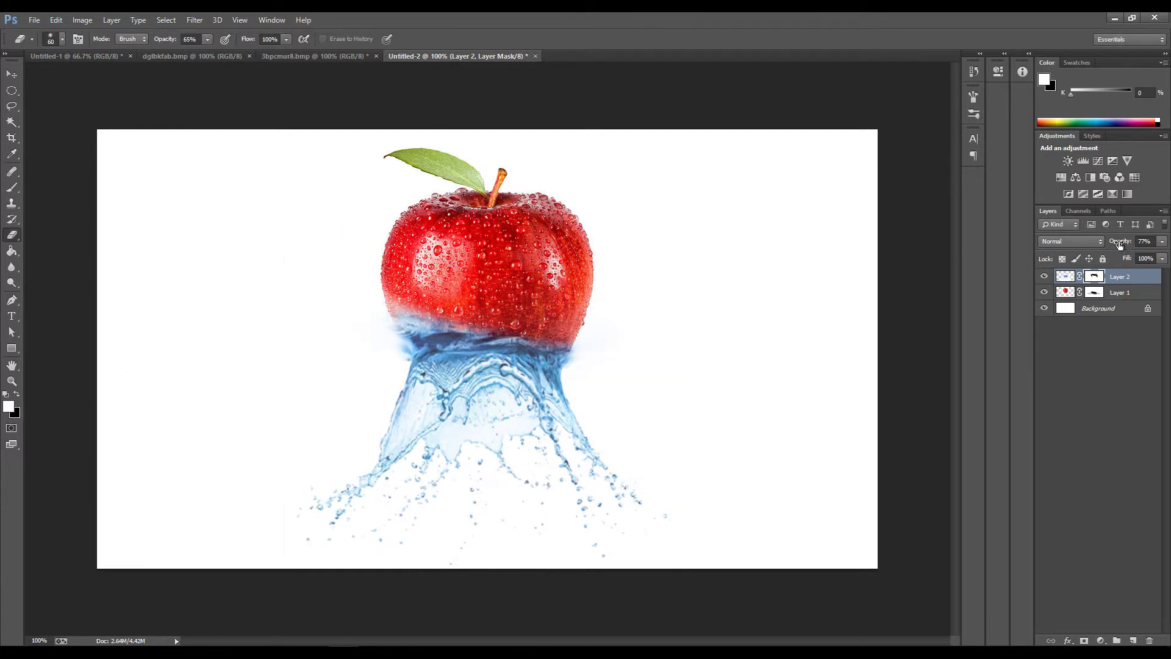
Step: Set the splash layer's opacity to 100% and soften the water edge on its mask at the apple's lower left
{"action": "left_click_drag", "start_coordinate": [1124, 244], "coordinate": [1141, 244]}
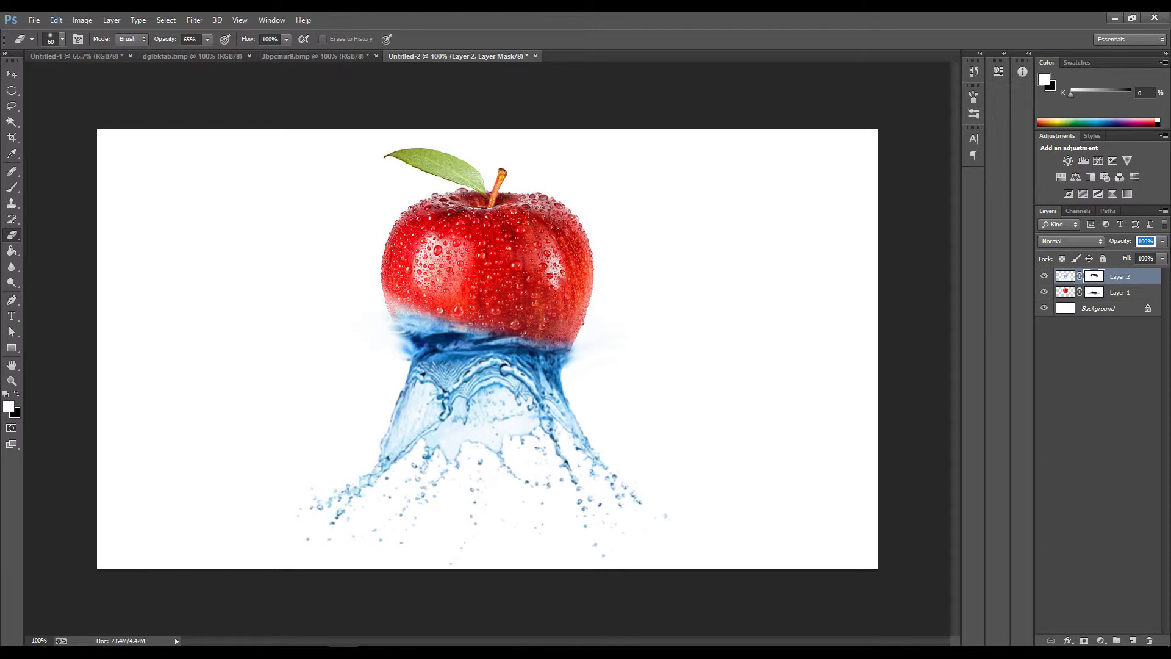
{"action": "left_click", "coordinate": [16, 81]}
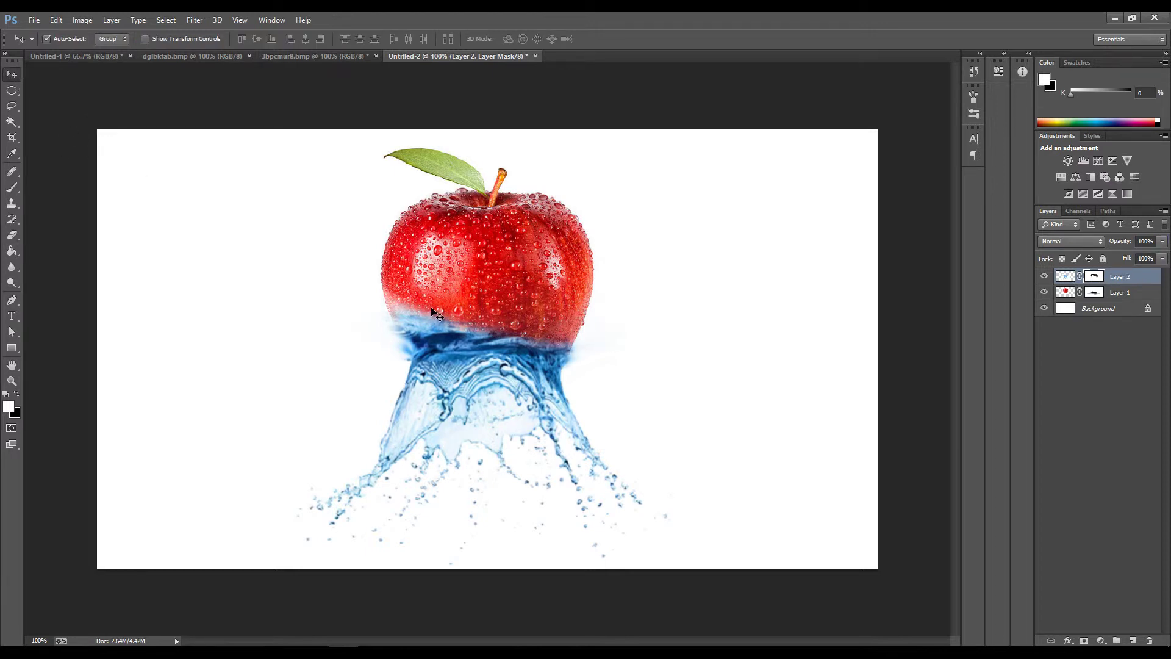
{"action": "key", "text": "e"}
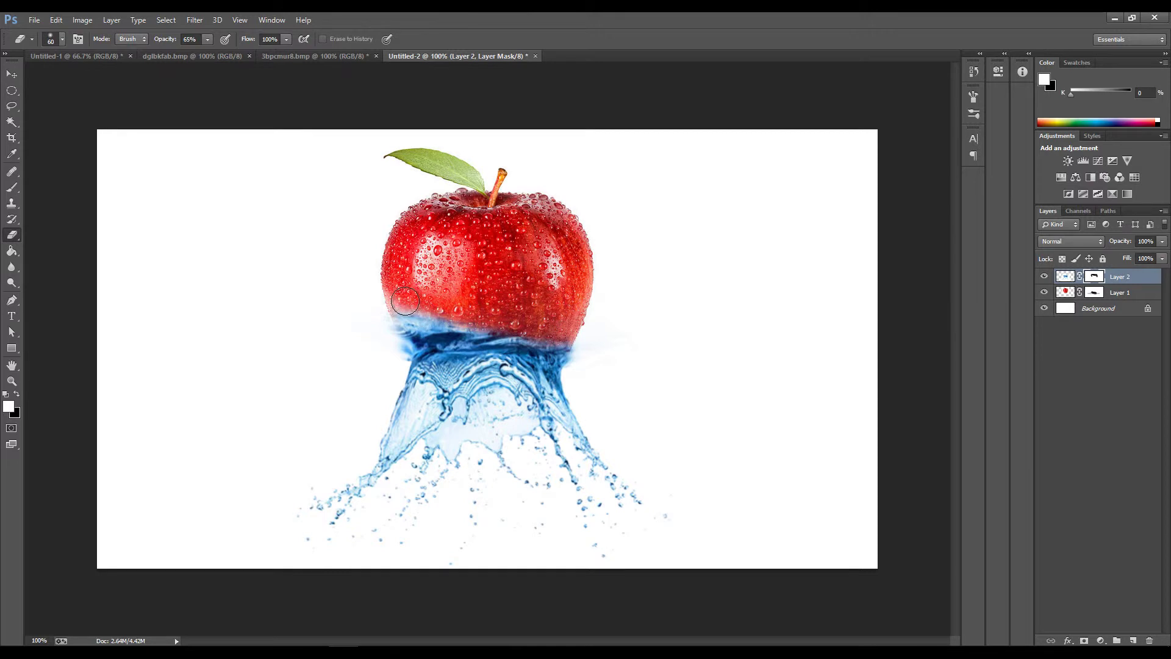
{"action": "mouse_move", "coordinate": [405, 300]}
{"action": "left_mouse_down"}
{"action": "mouse_move", "coordinate": [368, 319]}
{"action": "mouse_move", "coordinate": [384, 335]}
{"action": "left_mouse_up"}
{"action": "key", "text": "ctrl+minus"}
{"action": "key", "text": "ctrl+minus"}
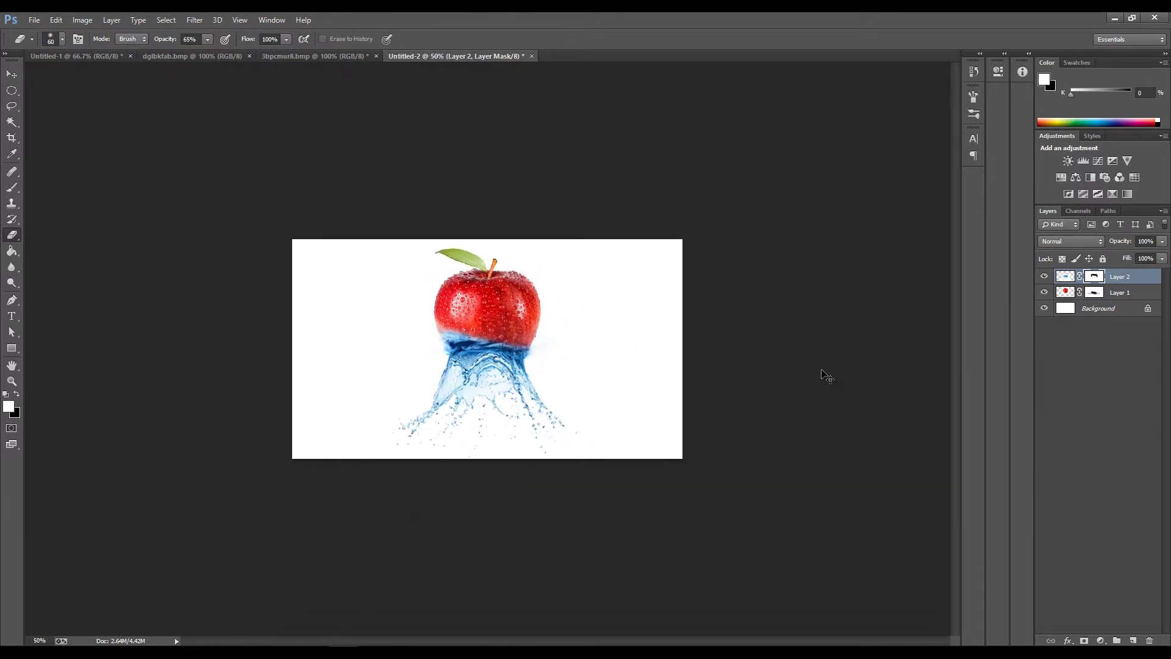
{"action": "key", "text": "ctrl+plus"}
{"action": "key", "text": "ctrl+plus"}
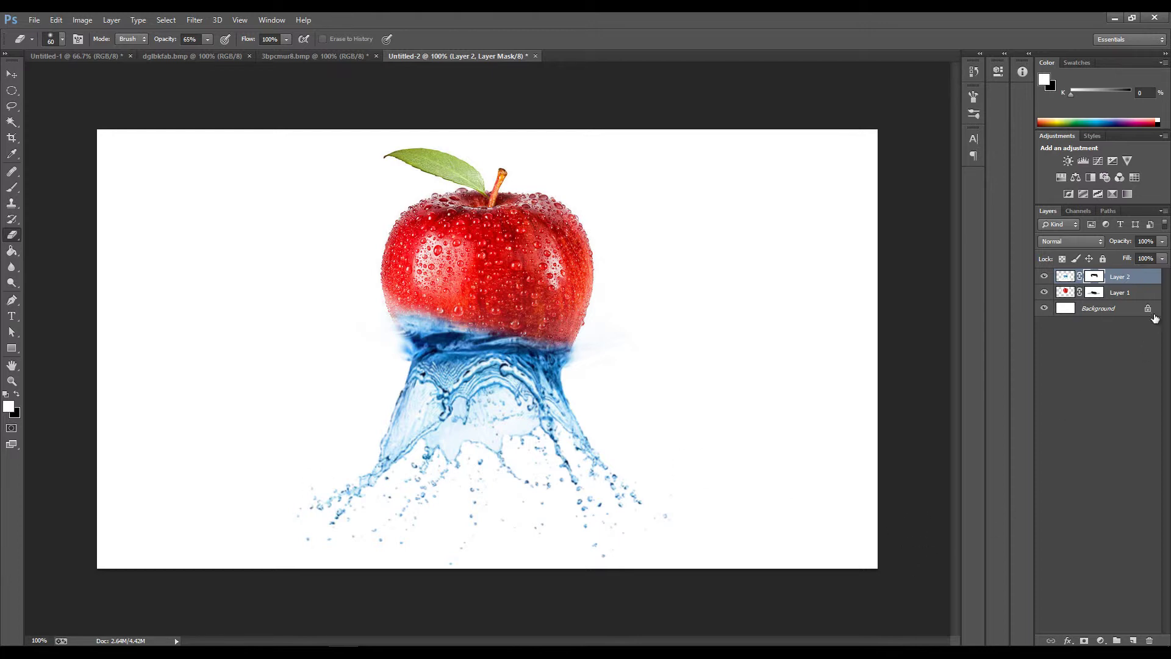
Step: Clip a Hue/Saturation adjustment to the apple layer with hue -6 and saturation +10
{"action": "left_click", "coordinate": [1142, 294]}
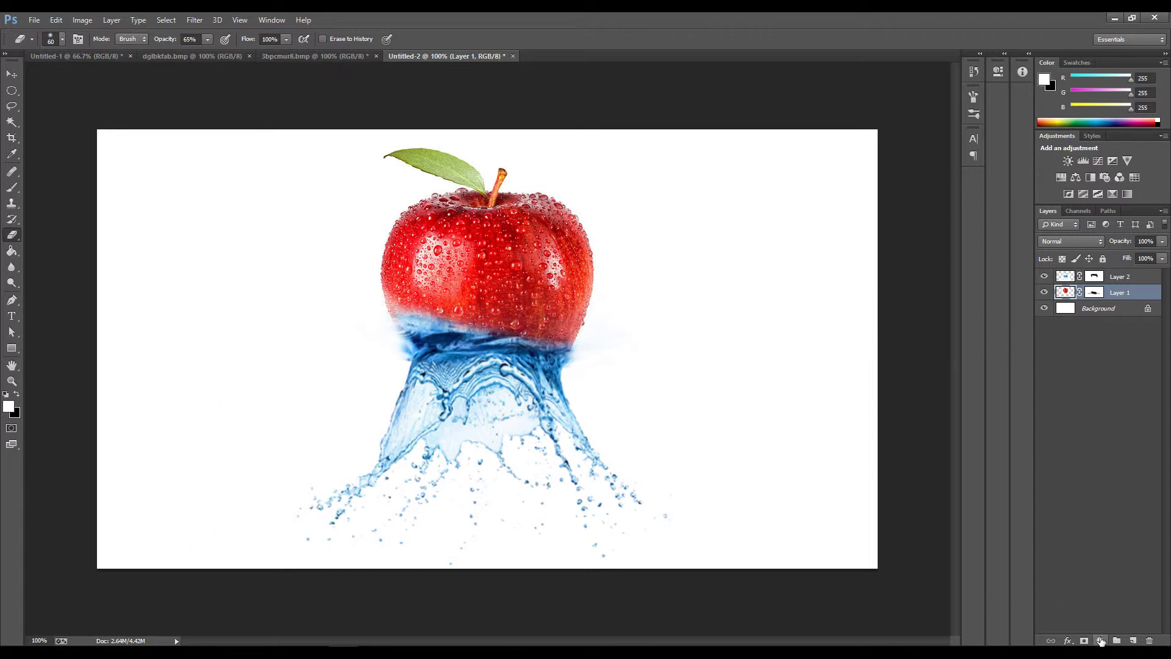
{"action": "left_click", "coordinate": [1101, 640]}
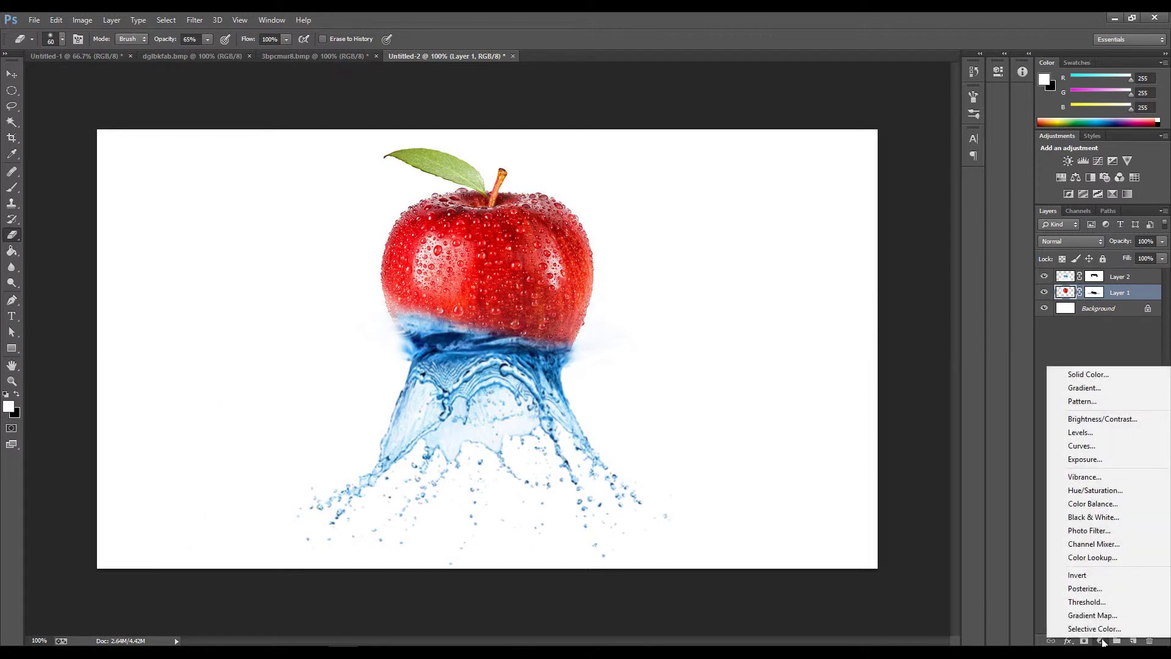
{"action": "left_click", "coordinate": [1114, 493]}
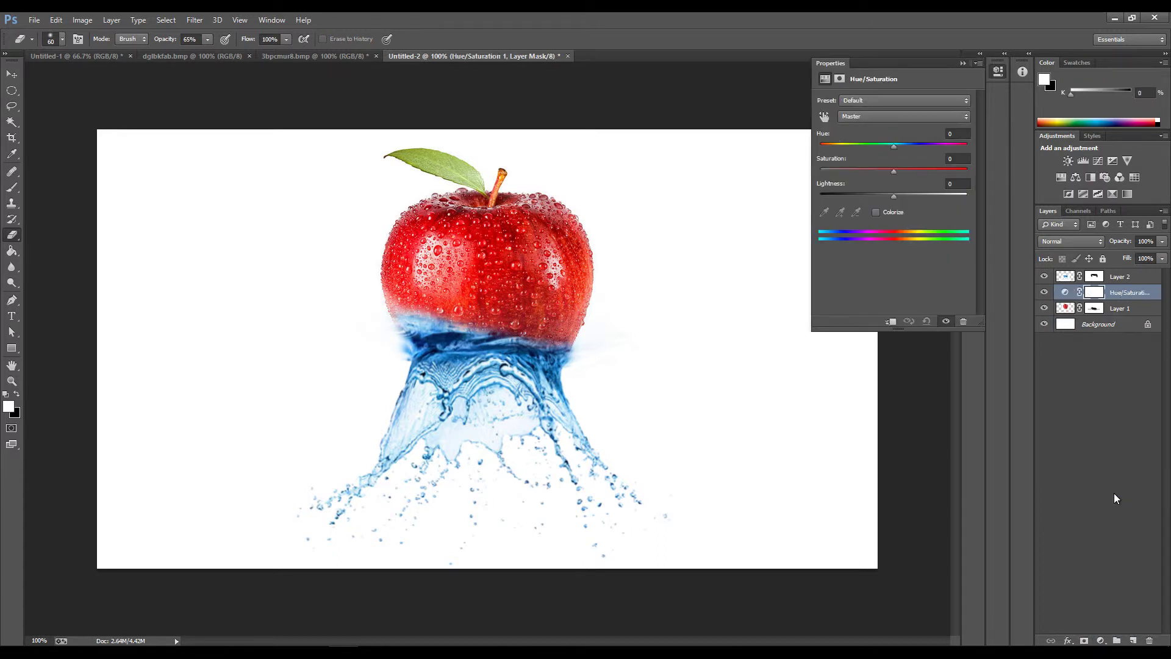
{"action": "left_click", "coordinate": [892, 323]}
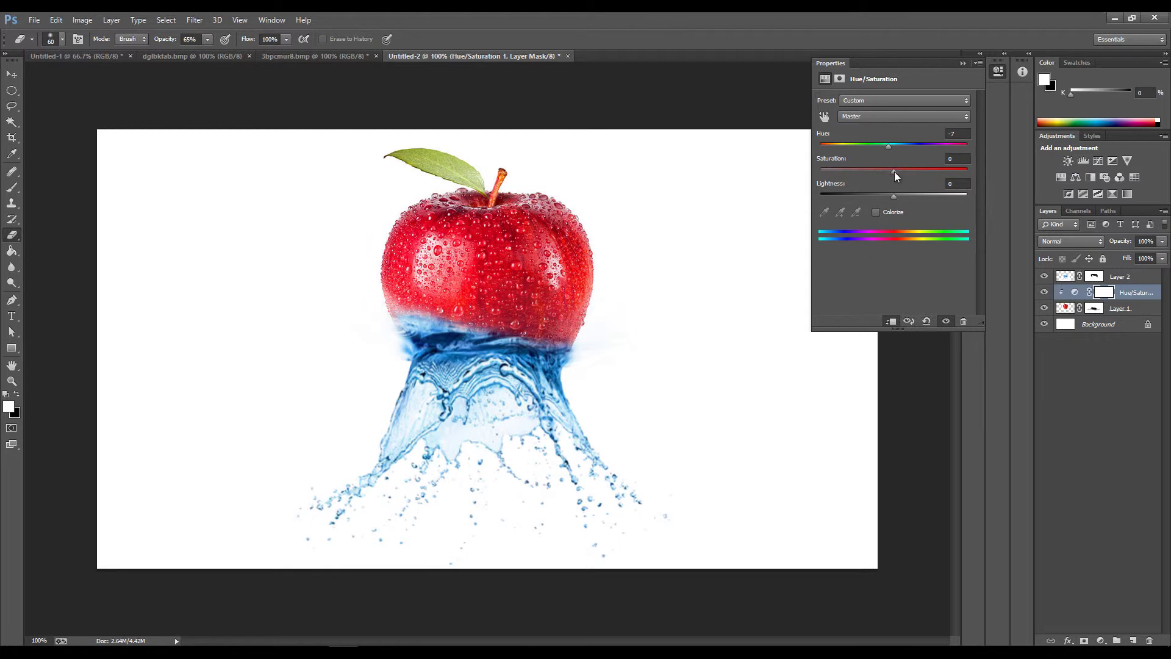
{"action": "mouse_move", "coordinate": [883, 175]}
{"action": "left_mouse_down"}
{"action": "mouse_move", "coordinate": [839, 176]}
{"action": "mouse_move", "coordinate": [889, 176]}
{"action": "left_mouse_up"}
{"action": "left_click_drag", "start_coordinate": [889, 146], "coordinate": [890, 145]}
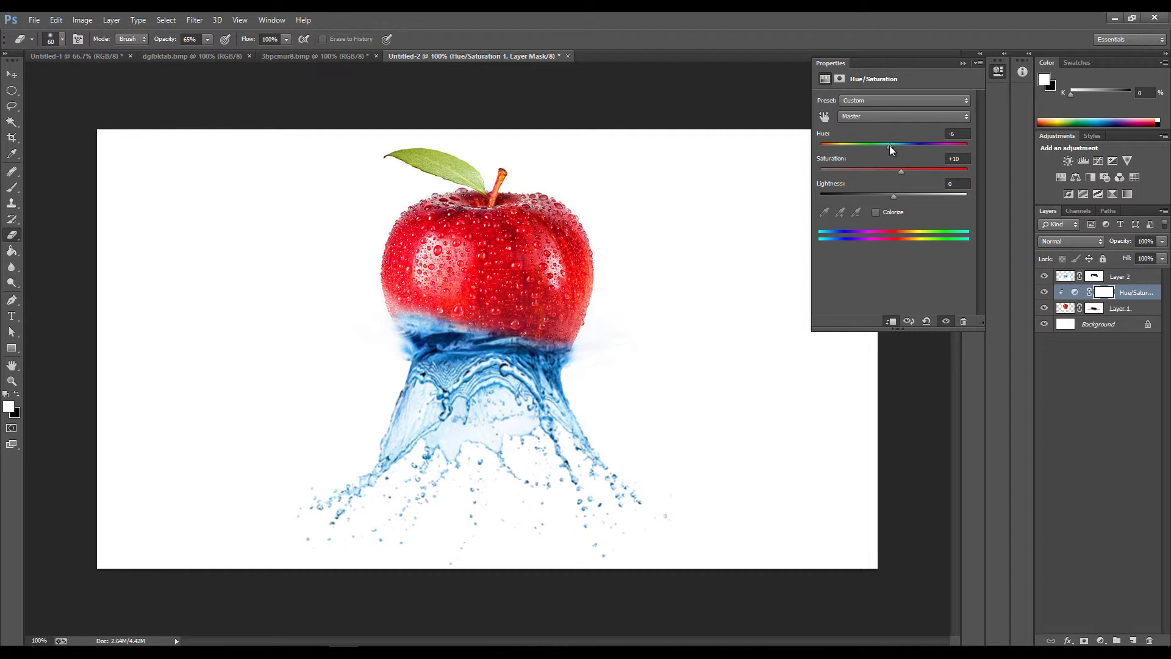
{"action": "left_click", "coordinate": [962, 63]}
Step: Rename the water layer as splash
{"action": "double_click", "coordinate": [1121, 277]}
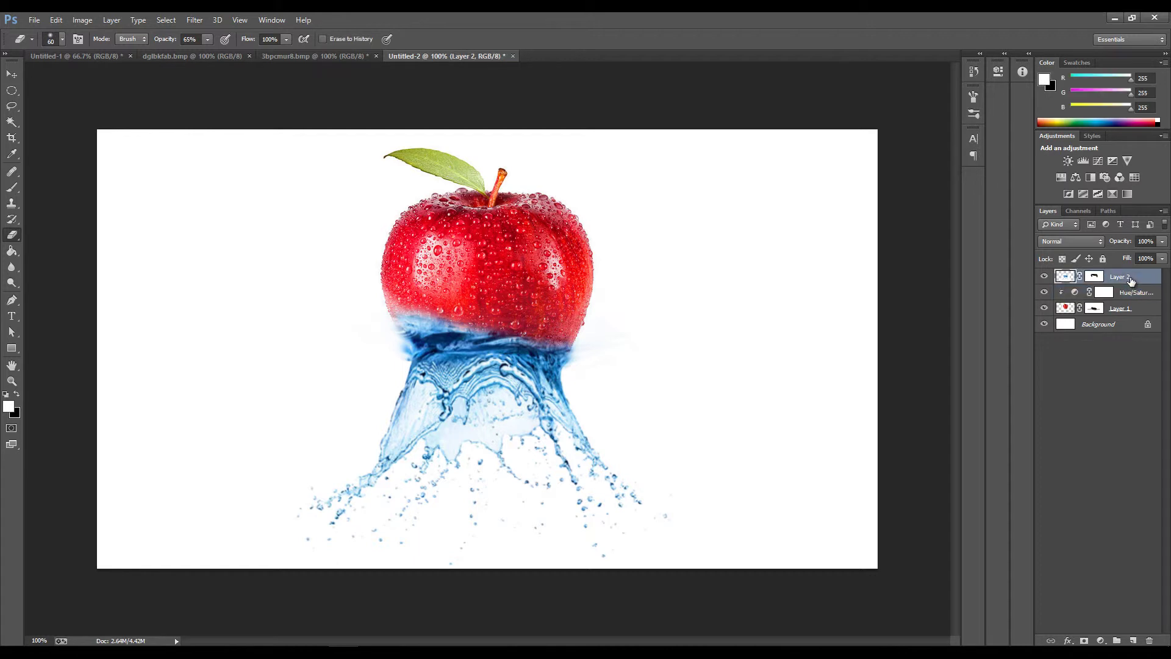
{"action": "type", "text": "splash"}
{"action": "key", "text": "Return"}
Step: Clip a Hue/Saturation adjustment to the splash layer and recolour the water red with hue +158 and saturation +22
{"action": "left_click", "coordinate": [1100, 641]}
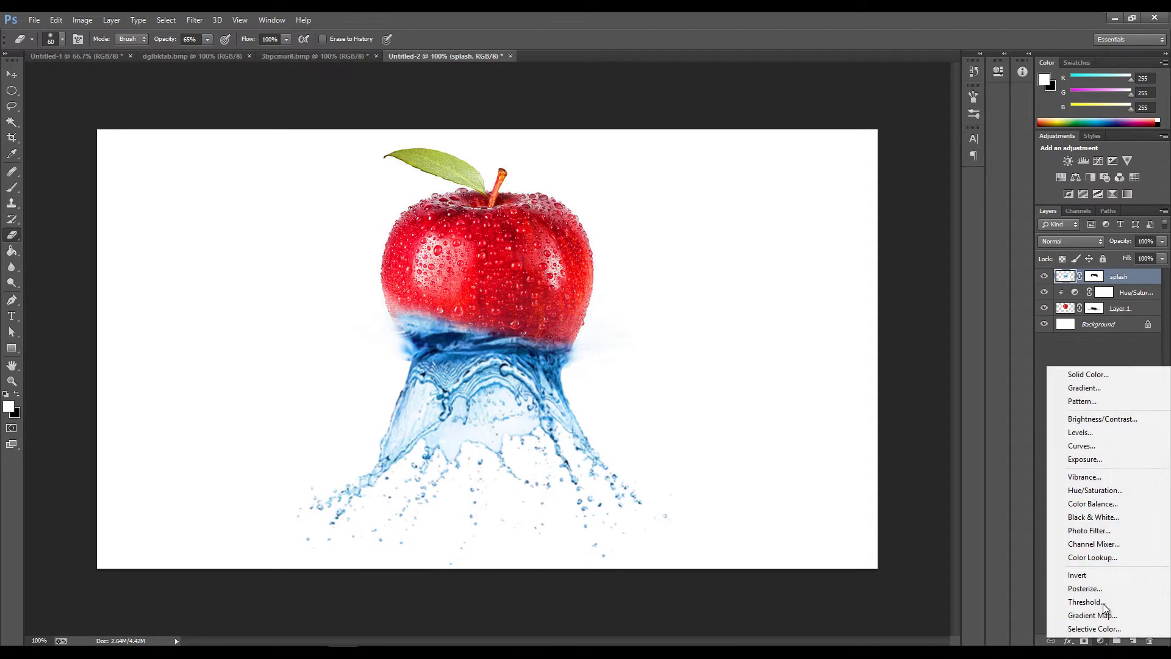
{"action": "left_click", "coordinate": [1108, 492]}
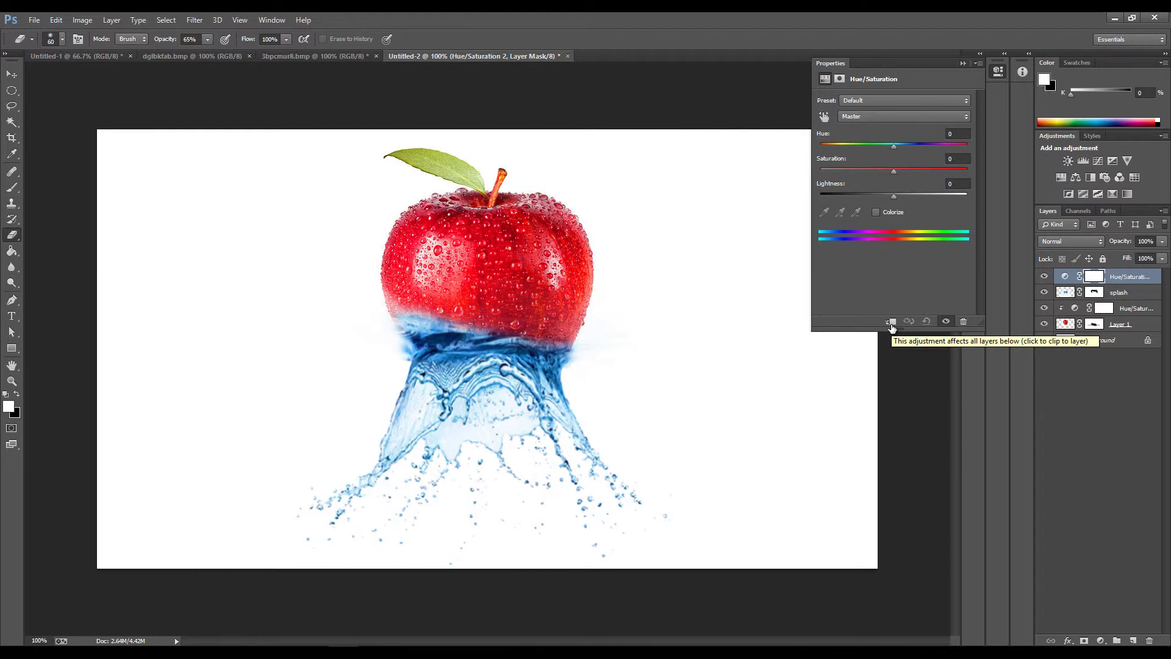
{"action": "left_click", "coordinate": [891, 326]}
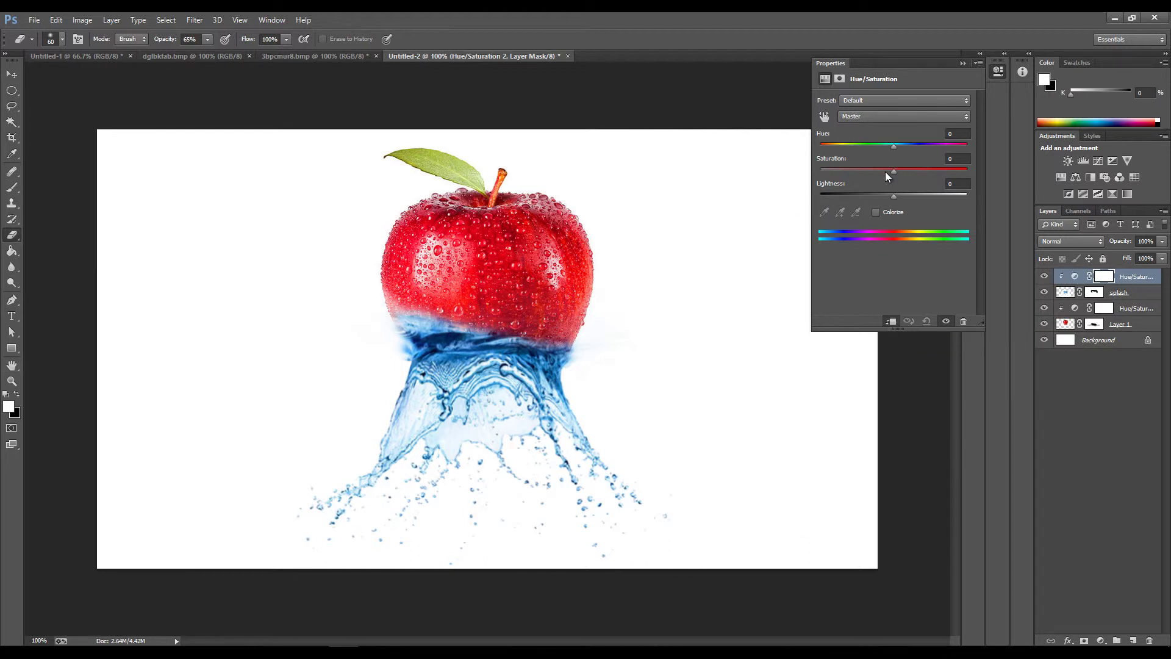
{"action": "left_click_drag", "start_coordinate": [894, 147], "coordinate": [962, 156]}
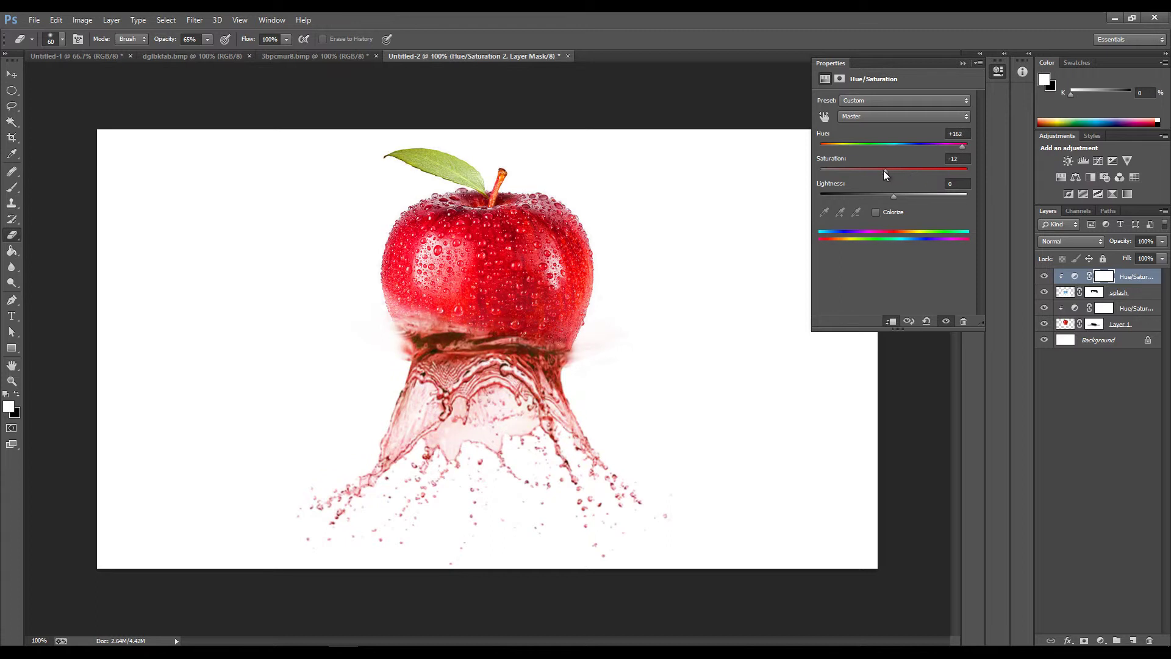
{"action": "left_click_drag", "start_coordinate": [882, 169], "coordinate": [905, 169]}
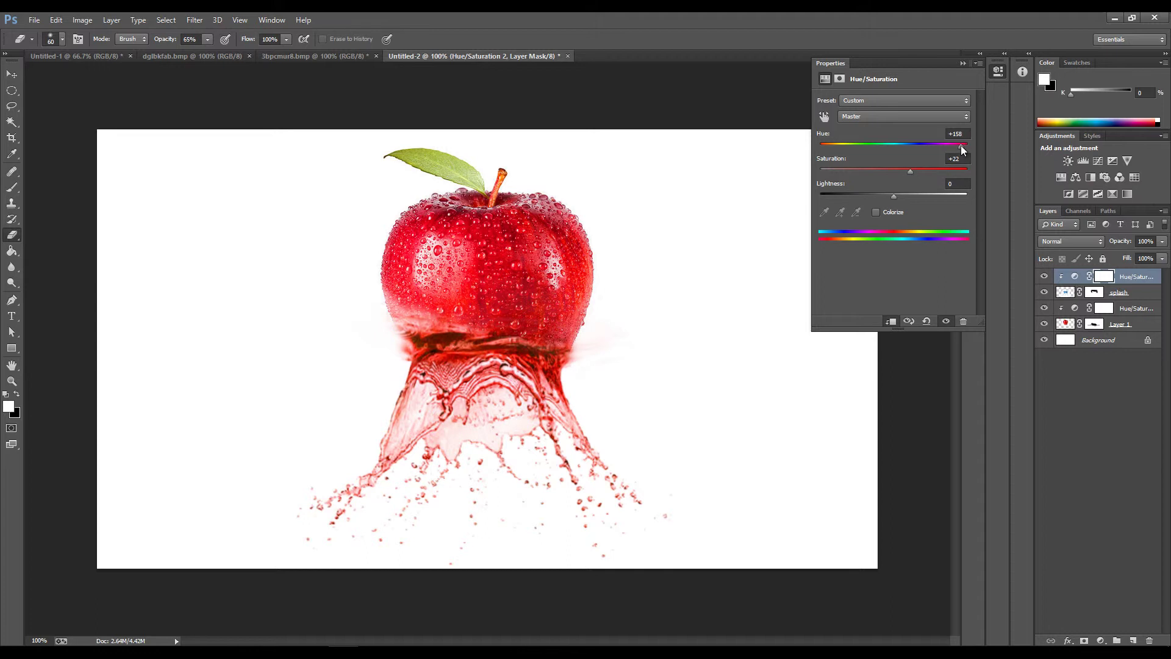
Step: Fine-tune the splash's Hue/Saturation adjustment by nudging the hue, lowering the saturation and slightly raising the lightness
{"action": "left_click_drag", "start_coordinate": [960, 145], "coordinate": [961, 145]}
{"action": "left_click_drag", "start_coordinate": [899, 168], "coordinate": [893, 168]}
{"action": "mouse_move", "coordinate": [893, 198]}
{"action": "left_mouse_down"}
{"action": "mouse_move", "coordinate": [910, 199]}
{"action": "mouse_move", "coordinate": [898, 198]}
{"action": "left_mouse_up"}
{"action": "left_click", "coordinate": [963, 64]}
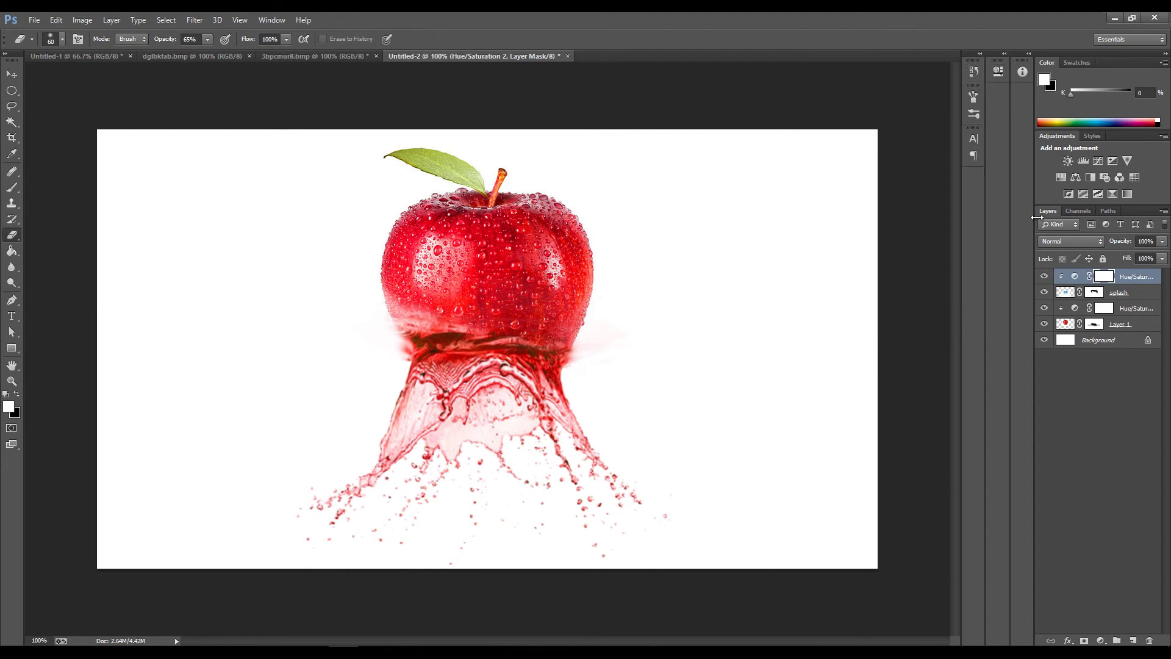
Step: Try moving the apple slightly lower over the splash, and undo the move
{"action": "left_click", "coordinate": [11, 74]}
{"action": "left_click", "coordinate": [495, 298]}
{"action": "left_click_drag", "start_coordinate": [494, 298], "coordinate": [494, 314]}
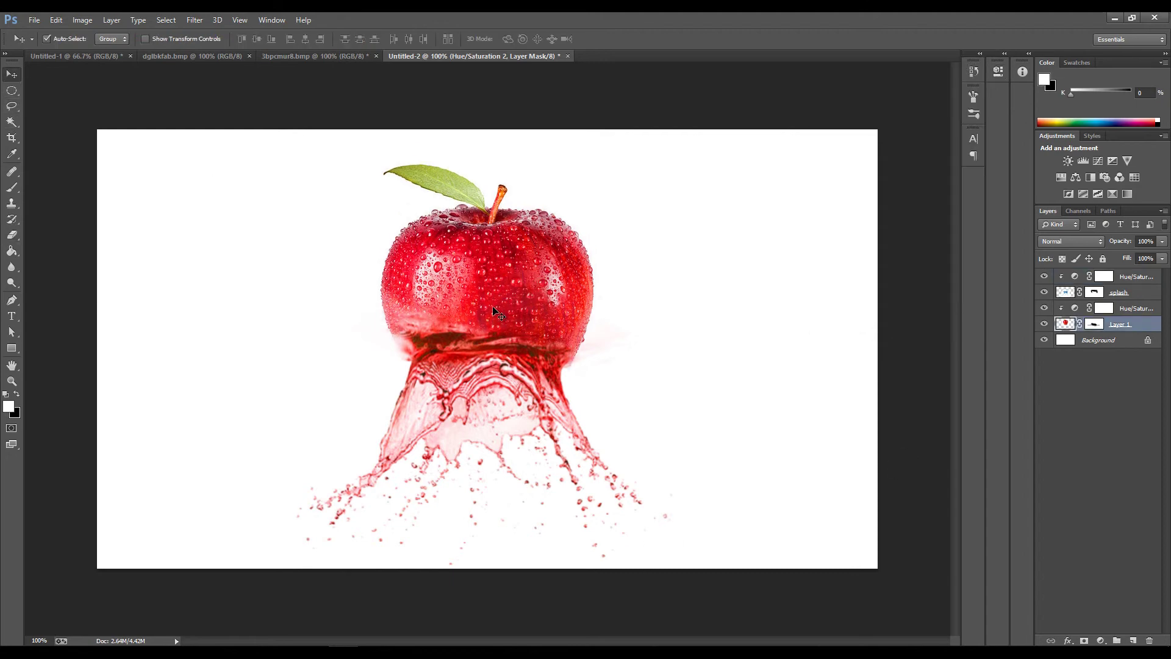
{"action": "key", "text": "ctrl+z"}
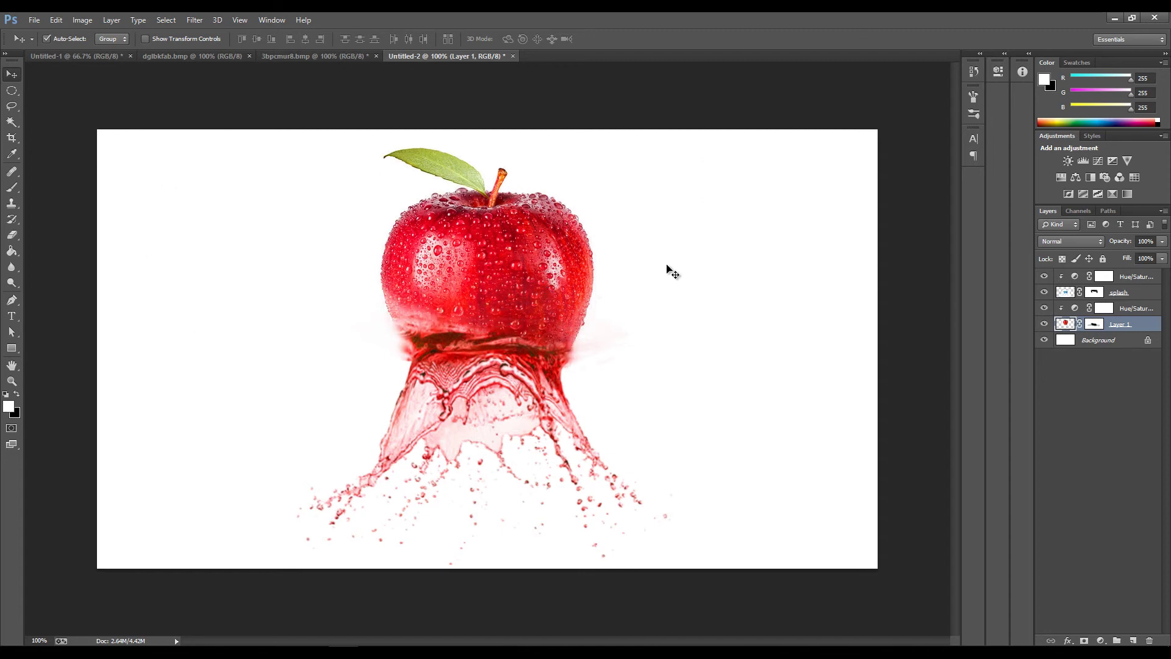
Step: Examine the blend between the apple and the red splash at several zoom levels and review the stacked layers
{"action": "key", "text": "ctrl+minus"}
{"action": "key", "text": "ctrl+minus"}
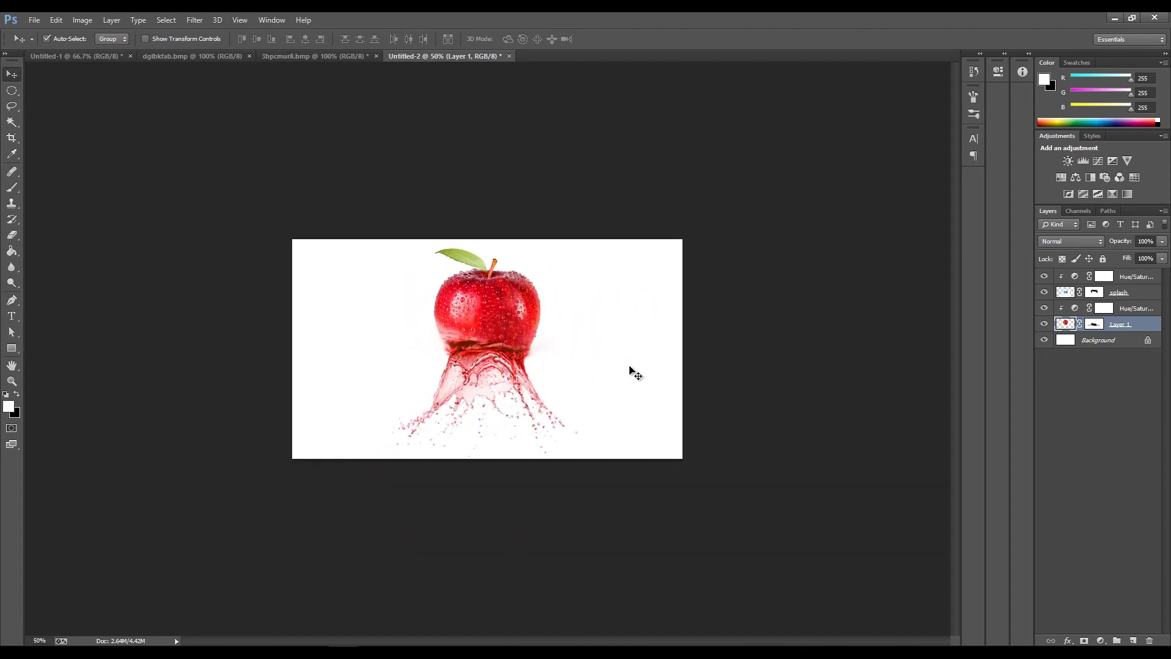
{"action": "key", "text": "ctrl+plus"}
{"action": "key", "text": "ctrl+plus"}
{"action": "key", "text": "ctrl+minus"}
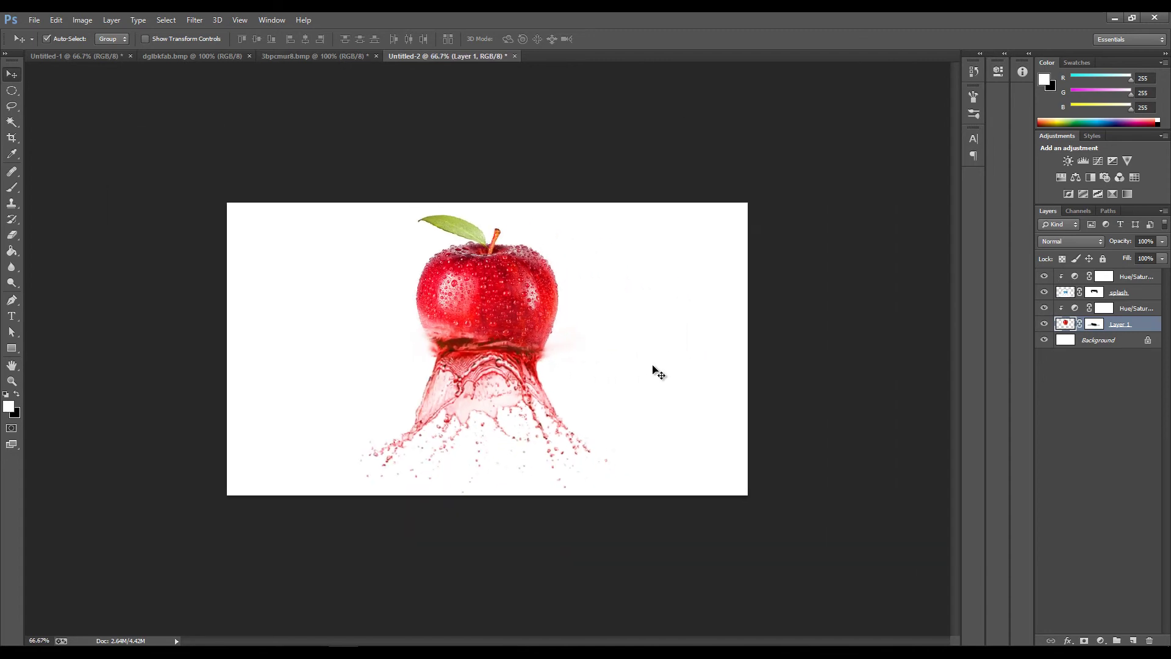
{"action": "key", "text": "ctrl+plus"}
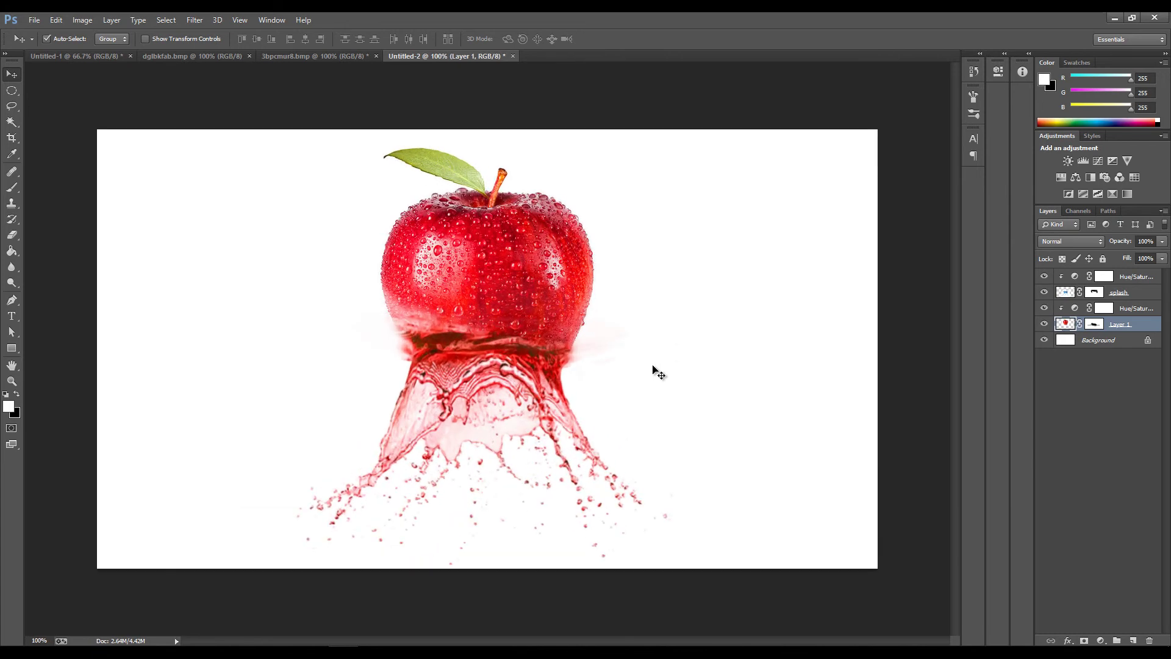
{"action": "left_click", "coordinate": [1128, 279]}
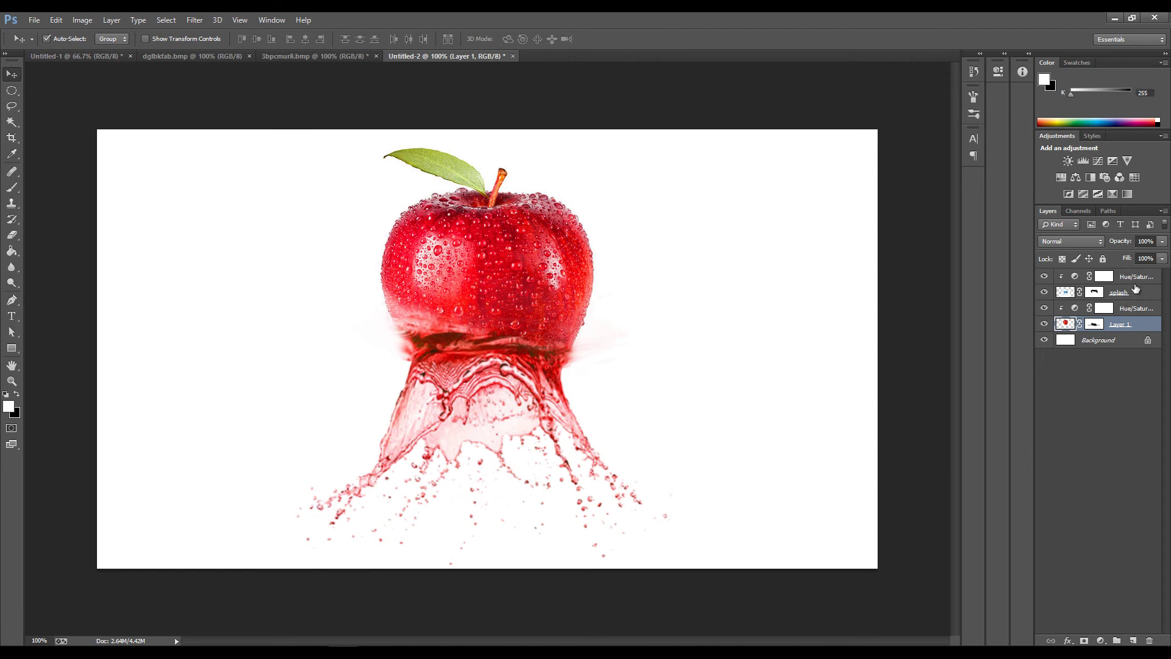
{"action": "left_click", "coordinate": [1140, 308]}
{"action": "left_click", "coordinate": [1145, 327]}
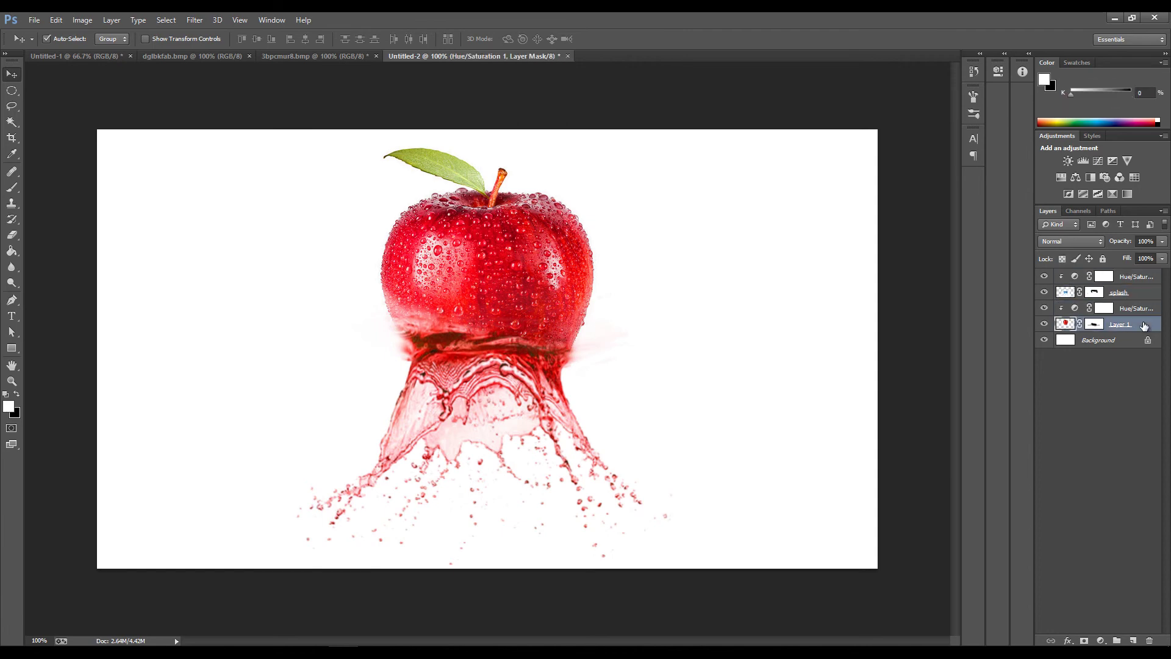
{"action": "double_click", "coordinate": [1144, 326]}
{"action": "left_click", "coordinate": [918, 146]}
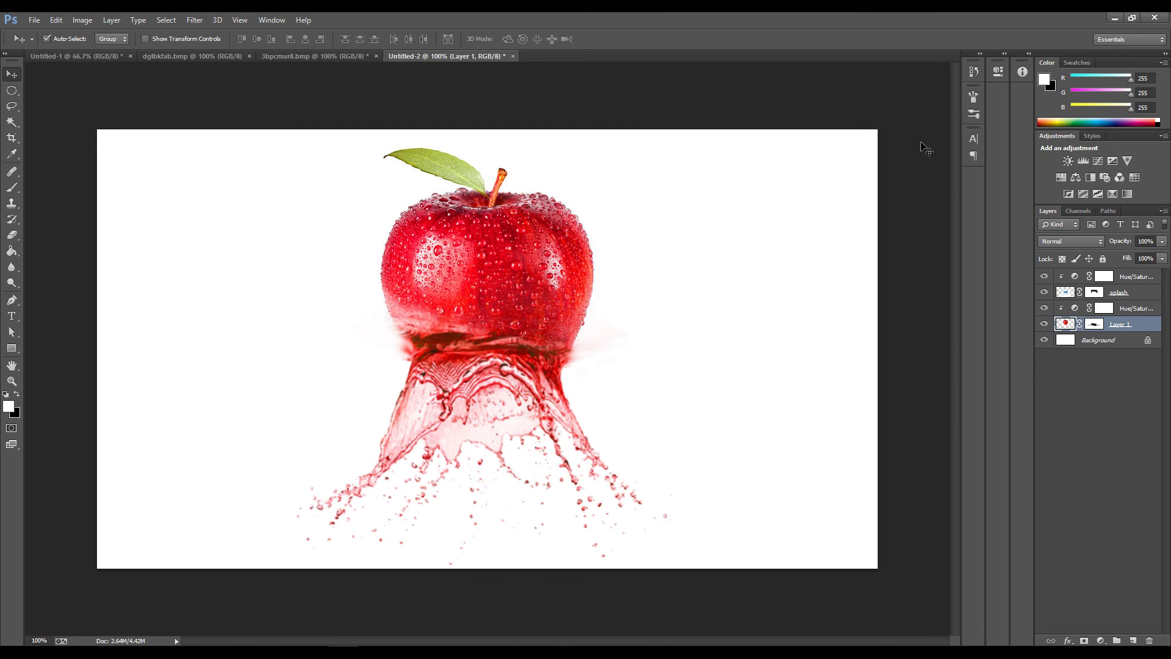
{"action": "key", "text": "ctrl+minus"}
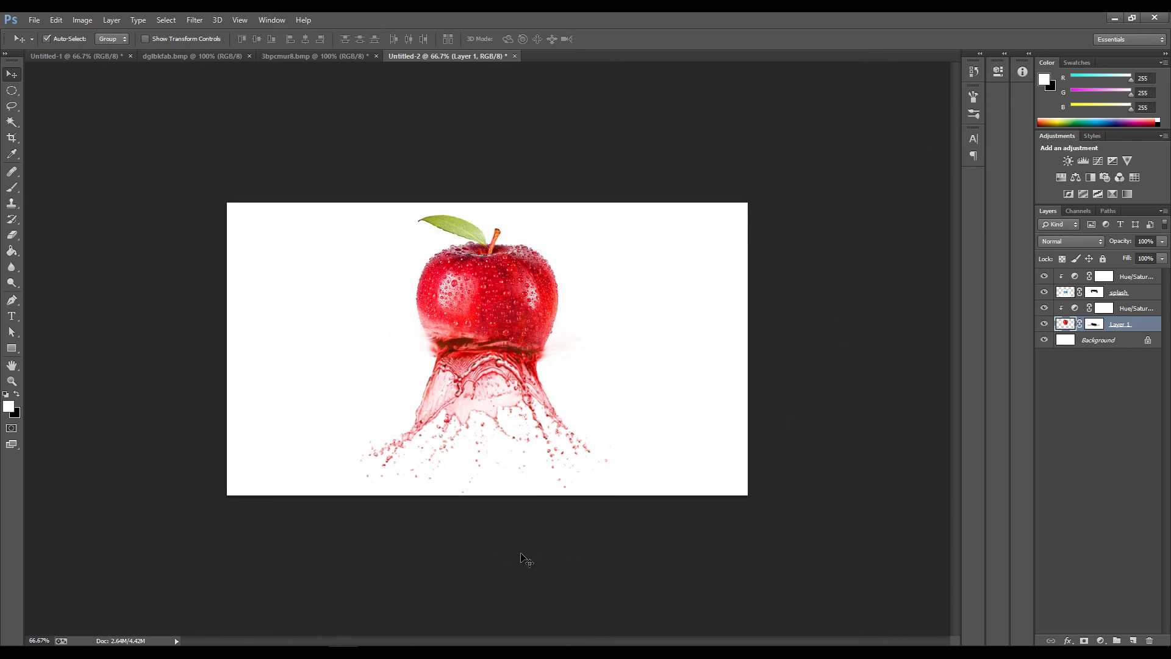